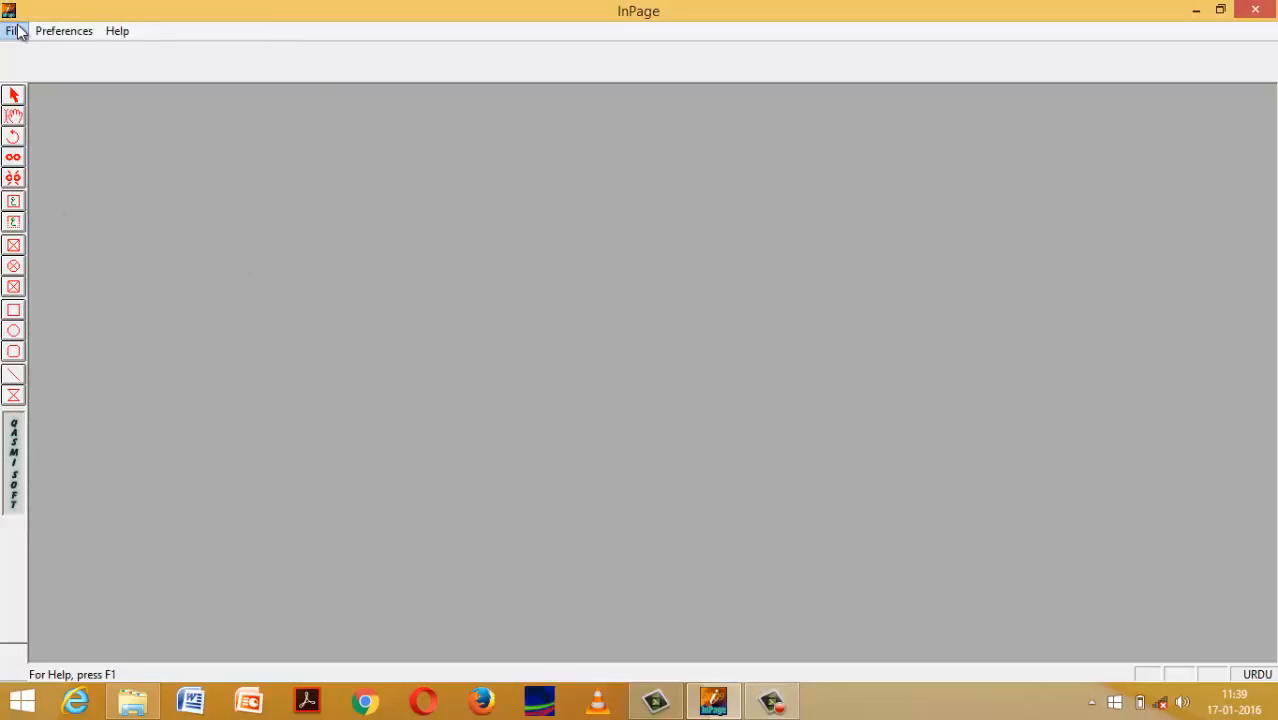
Create a new A4 document with the default page settings.
{"action": "left_click", "coordinate": [63, 31]}
{"action": "mouse_move", "coordinate": [14, 34]}
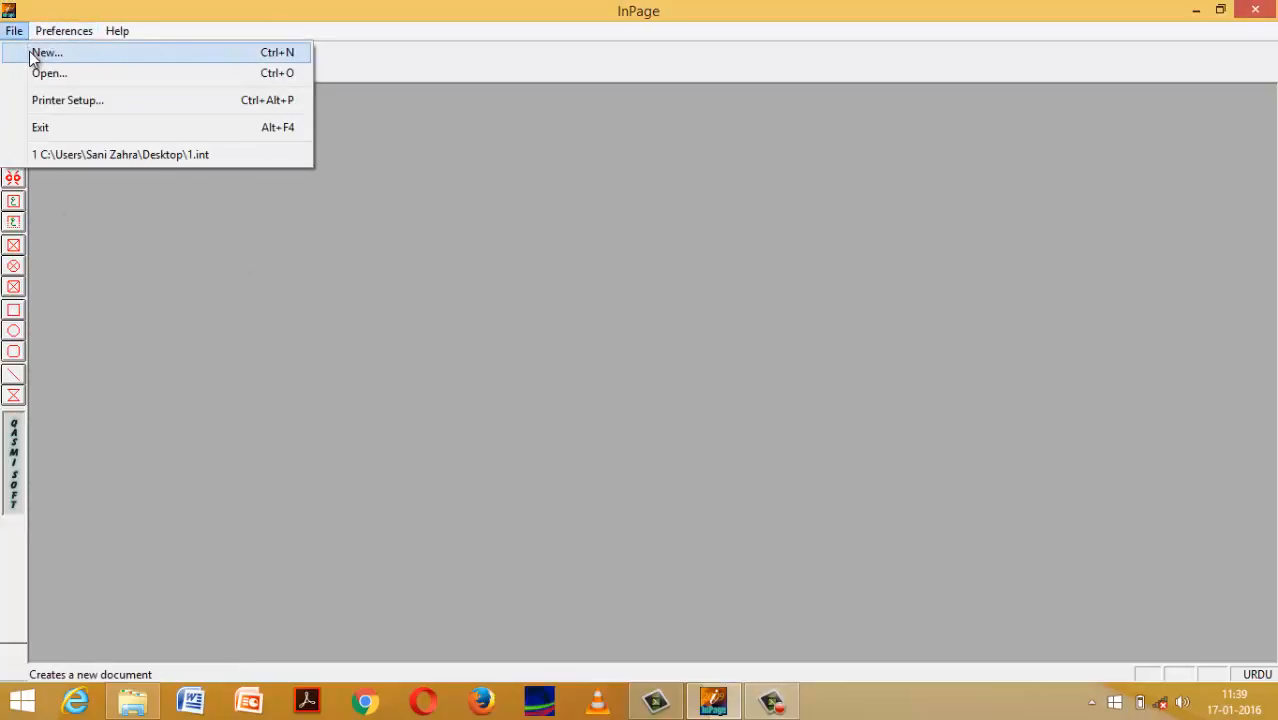
{"action": "left_click", "coordinate": [45, 53]}
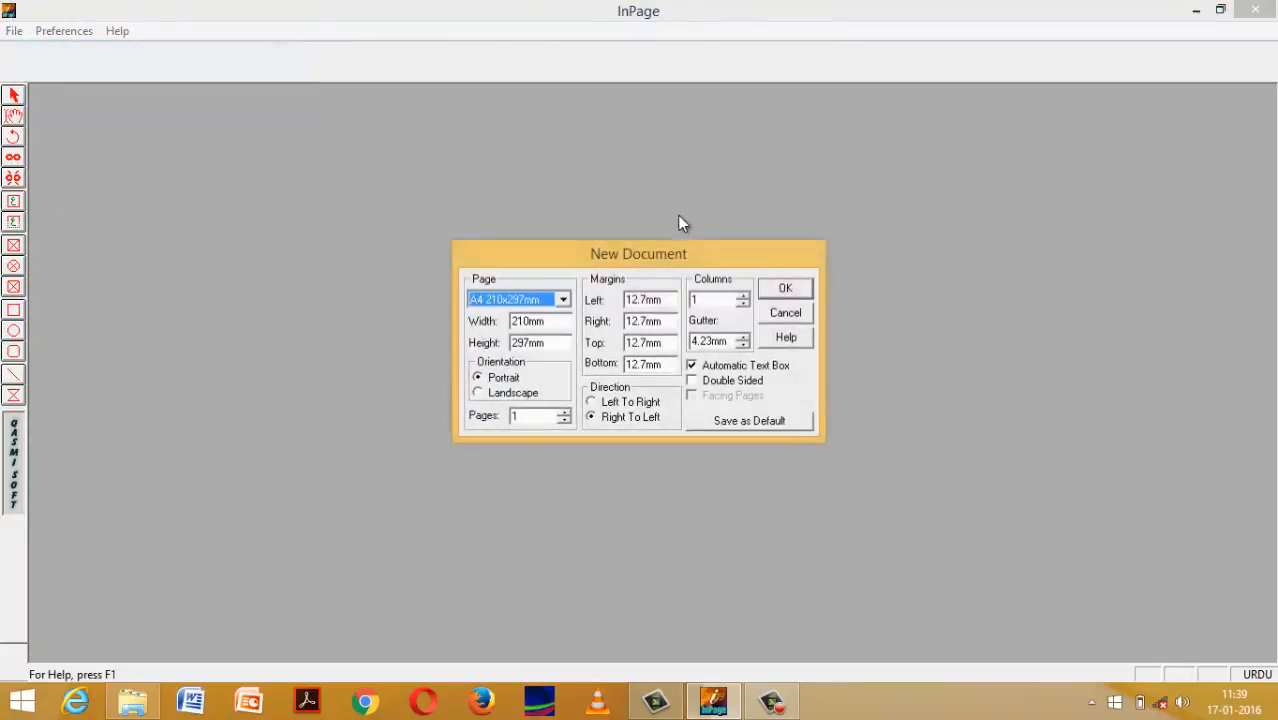
{"action": "left_click", "coordinate": [783, 289]}
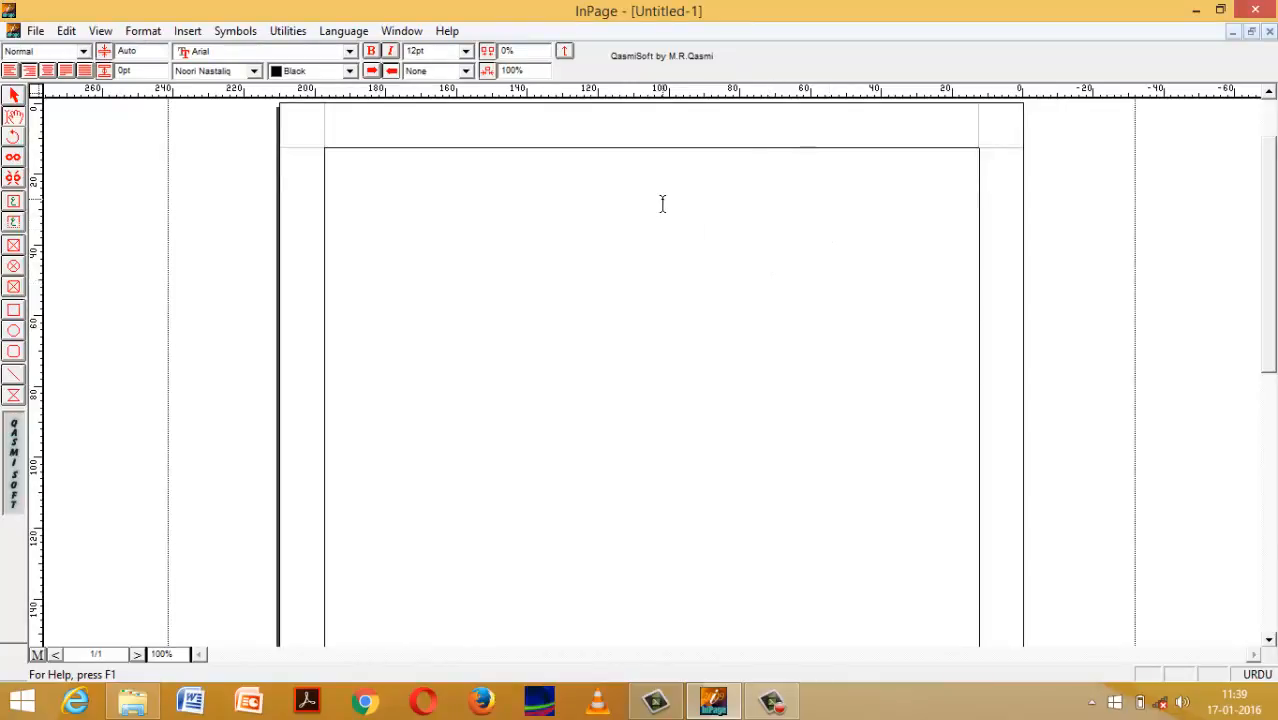
Insert a table with 5 rows and 5 columns and automatic column width.
{"action": "left_click", "coordinate": [189, 33]}
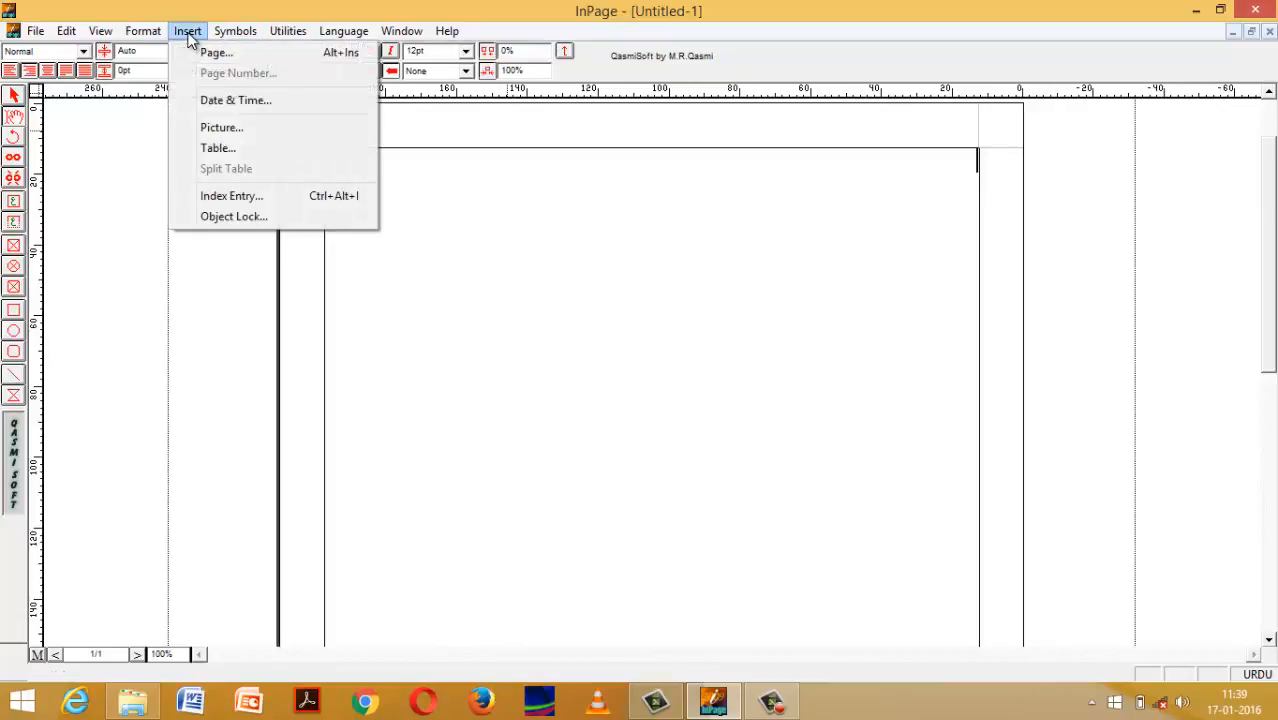
{"action": "left_click", "coordinate": [257, 148]}
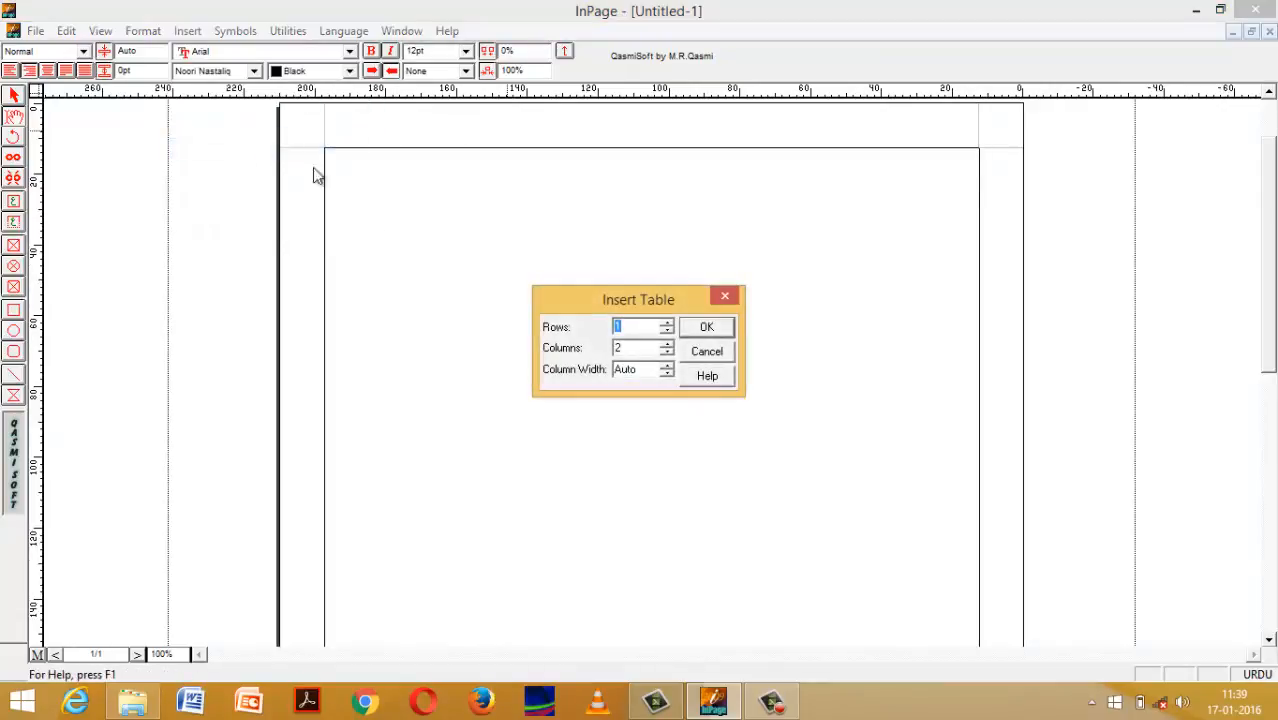
{"action": "left_click", "coordinate": [667, 352]}
{"action": "left_click", "coordinate": [703, 329]}
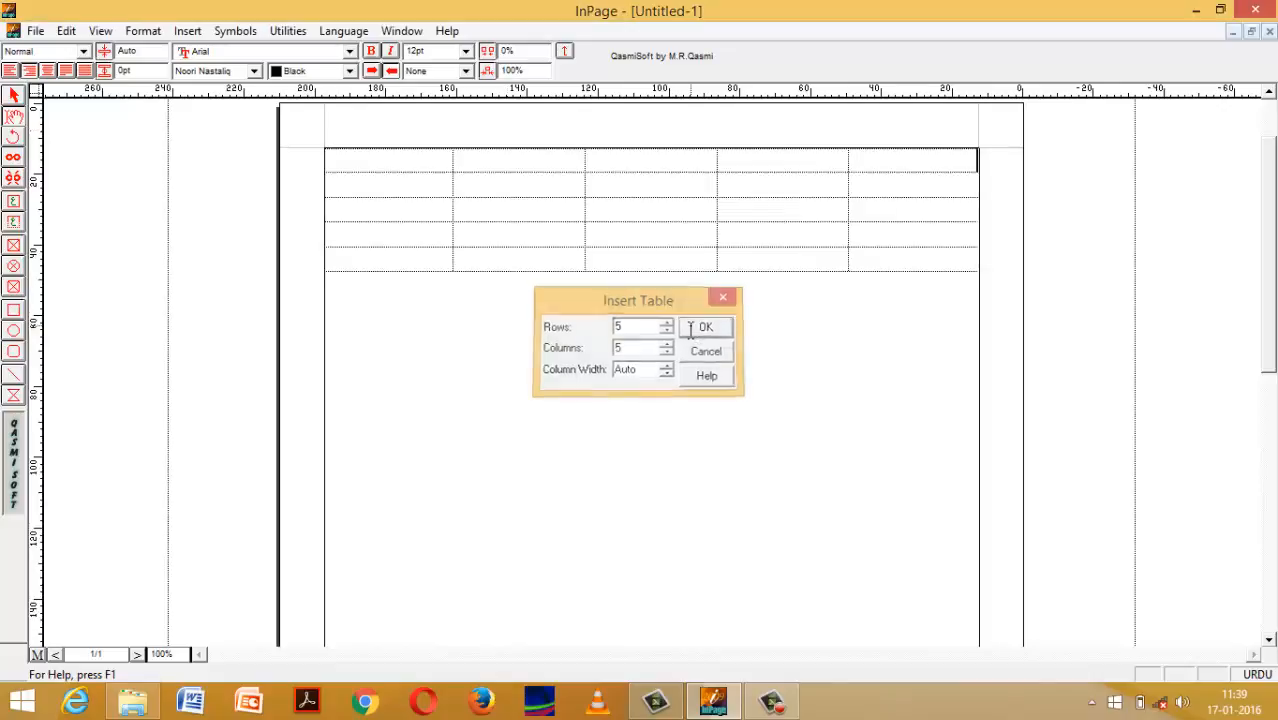
{"action": "left_click", "coordinate": [505, 166]}
{"action": "left_click", "coordinate": [505, 188]}
{"action": "left_click", "coordinate": [507, 215]}
{"action": "left_click", "coordinate": [504, 240]}
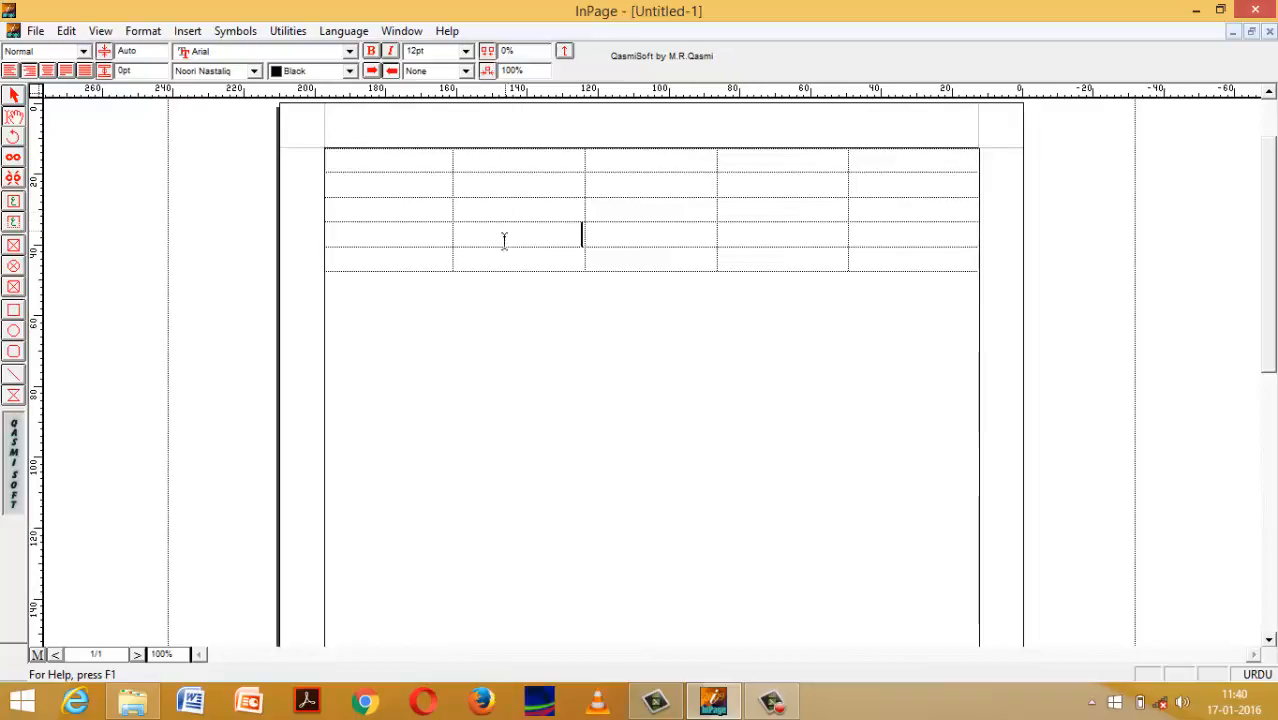
{"action": "left_click", "coordinate": [420, 211]}
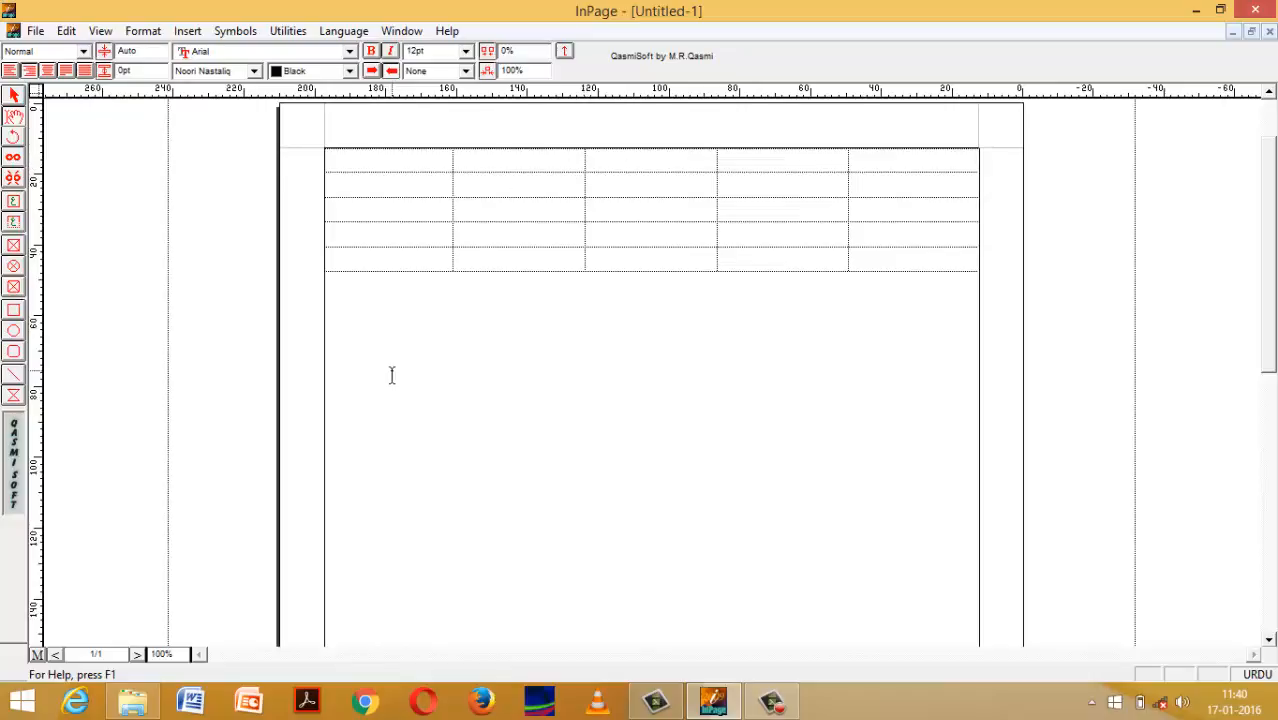
{"action": "left_click", "coordinate": [440, 261]}
Select all cells of the table's first row and choose Yellow as their fill colour in the table format.
{"action": "left_click", "coordinate": [913, 157]}
{"action": "left_click_drag", "start_coordinate": [860, 160], "coordinate": [385, 157]}
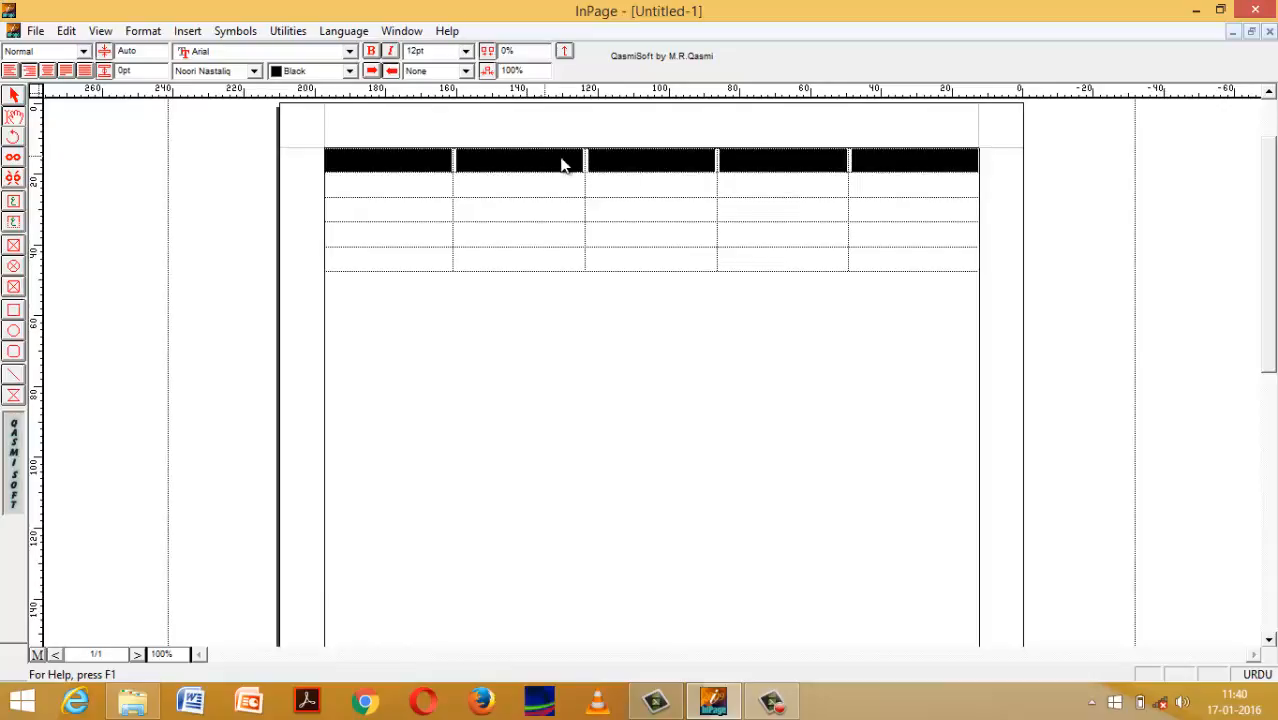
{"action": "right_click", "coordinate": [810, 159]}
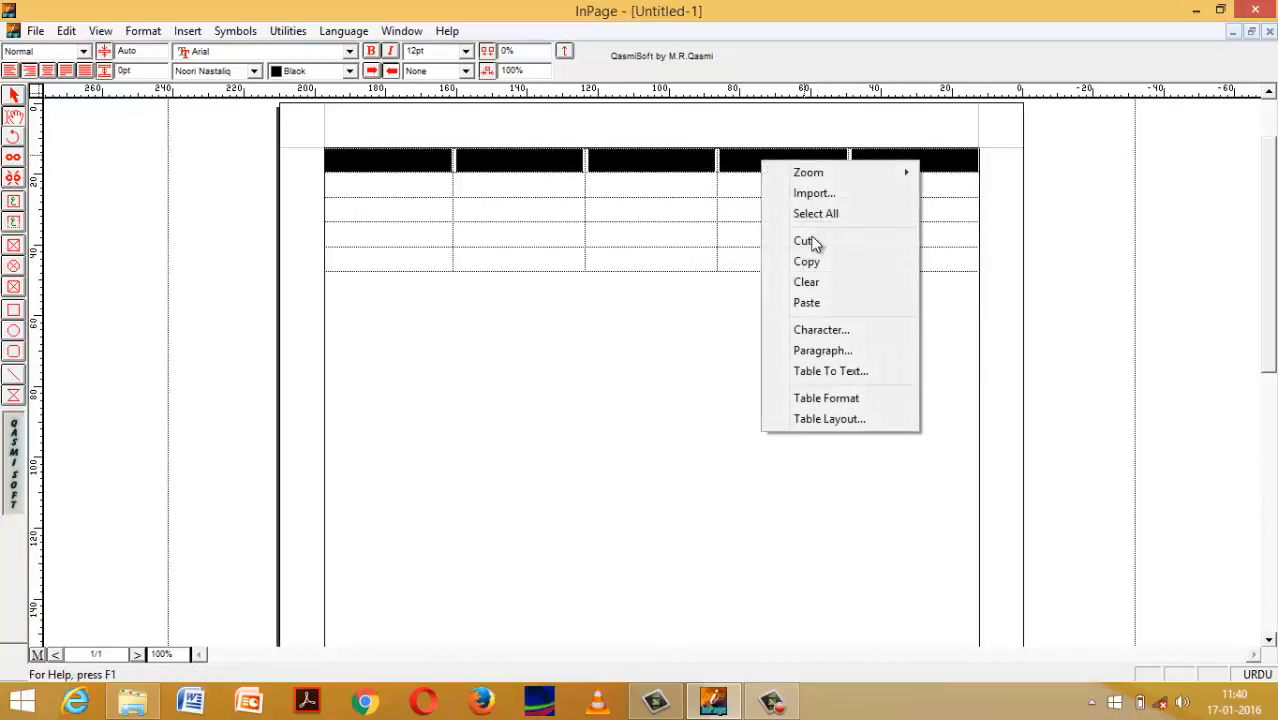
{"action": "left_click", "coordinate": [846, 400]}
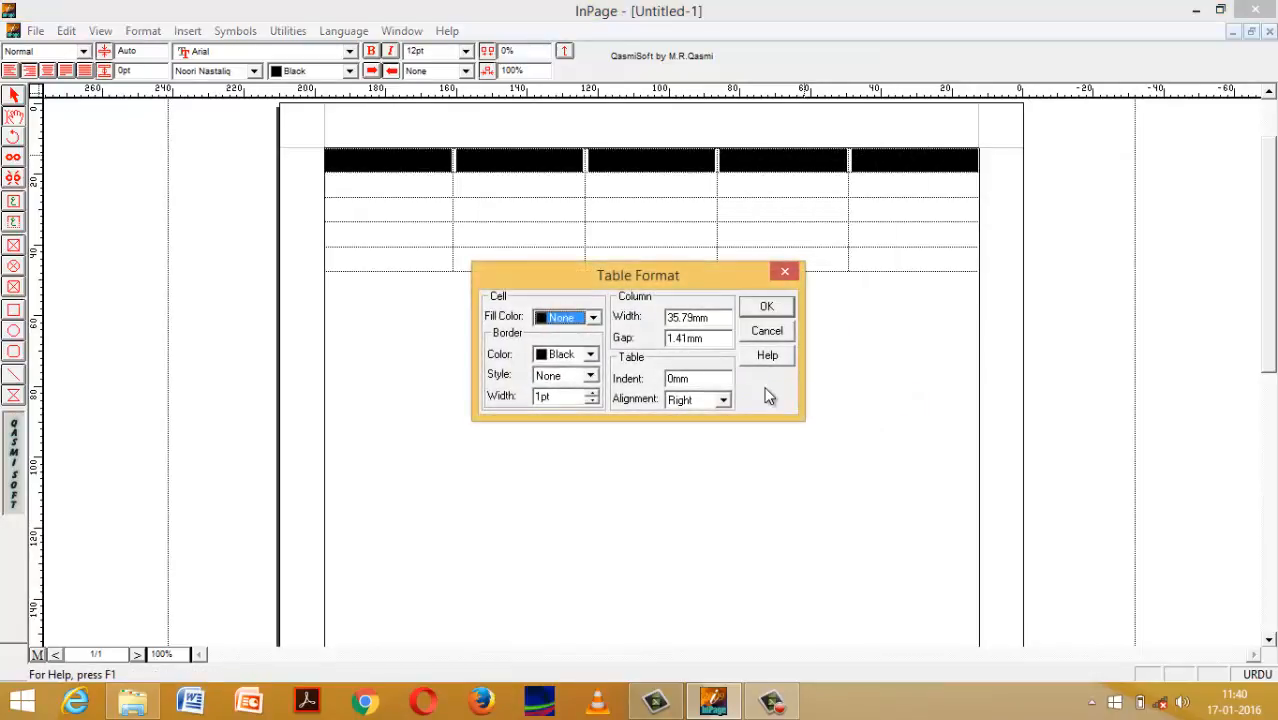
{"action": "left_click", "coordinate": [593, 317]}
{"action": "left_click", "coordinate": [598, 368]}
{"action": "left_click", "coordinate": [594, 317]}
{"action": "left_click", "coordinate": [595, 365]}
{"action": "left_click", "coordinate": [595, 365]}
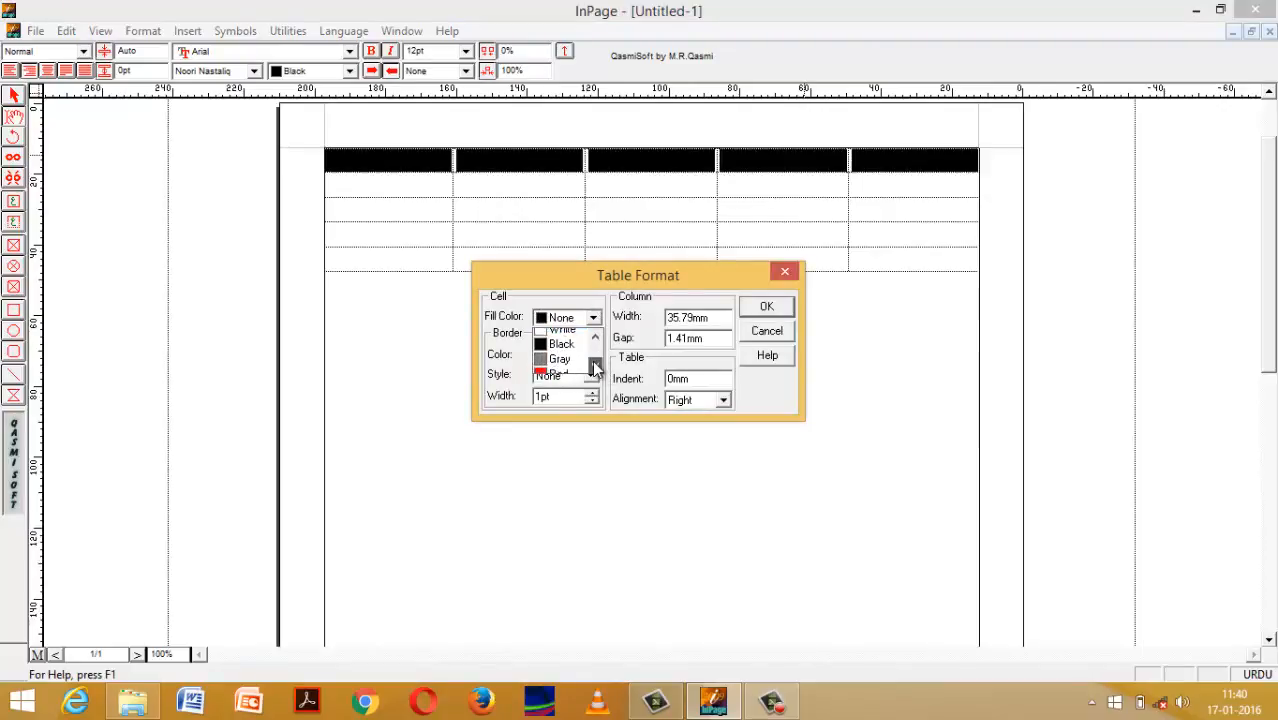
{"action": "left_click", "coordinate": [595, 365]}
{"action": "left_click", "coordinate": [595, 365]}
{"action": "left_click", "coordinate": [578, 355]}
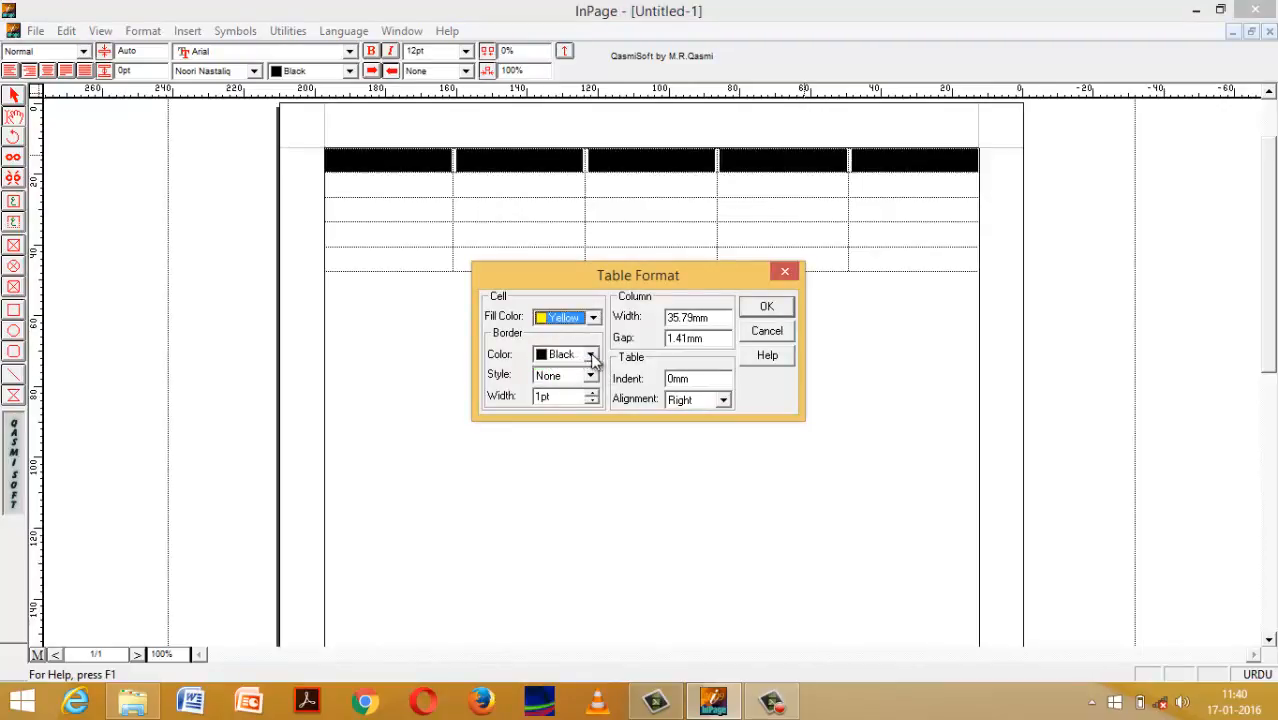
Give the first row's cells a red dashed border 2 pt wide and apply the format.
{"action": "left_click", "coordinate": [591, 356]}
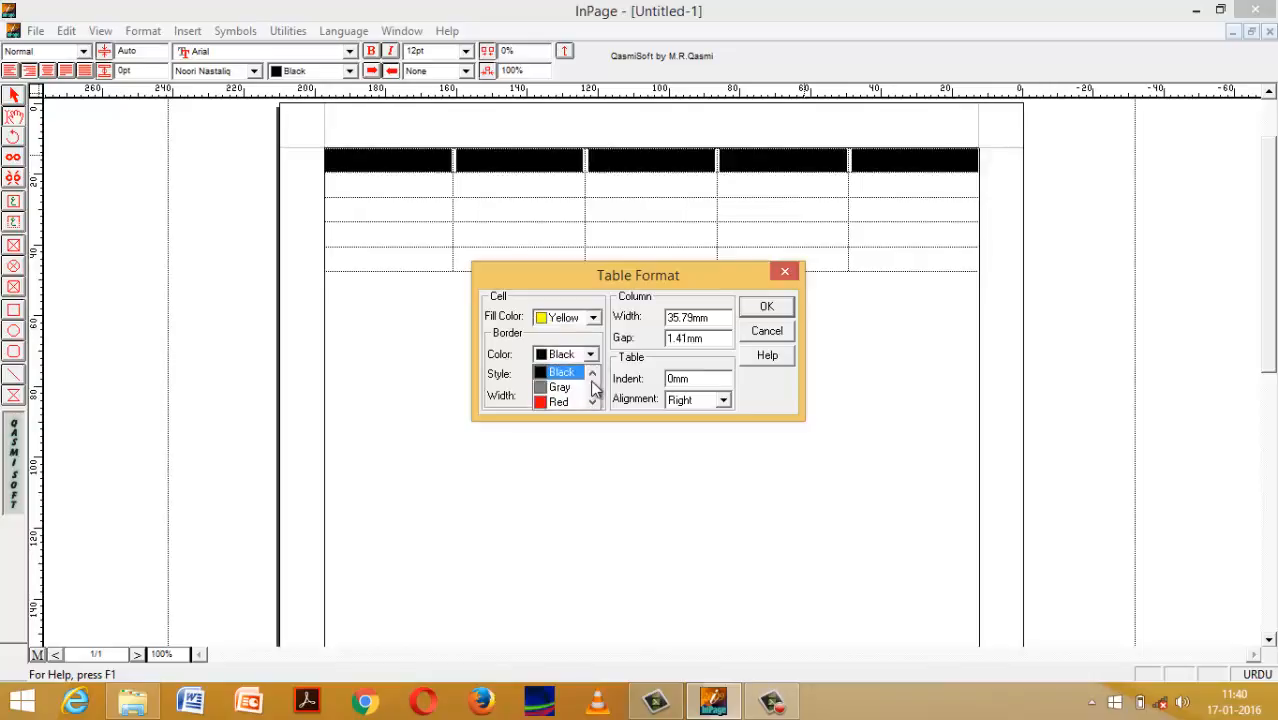
{"action": "left_click", "coordinate": [593, 401]}
{"action": "left_click", "coordinate": [558, 390]}
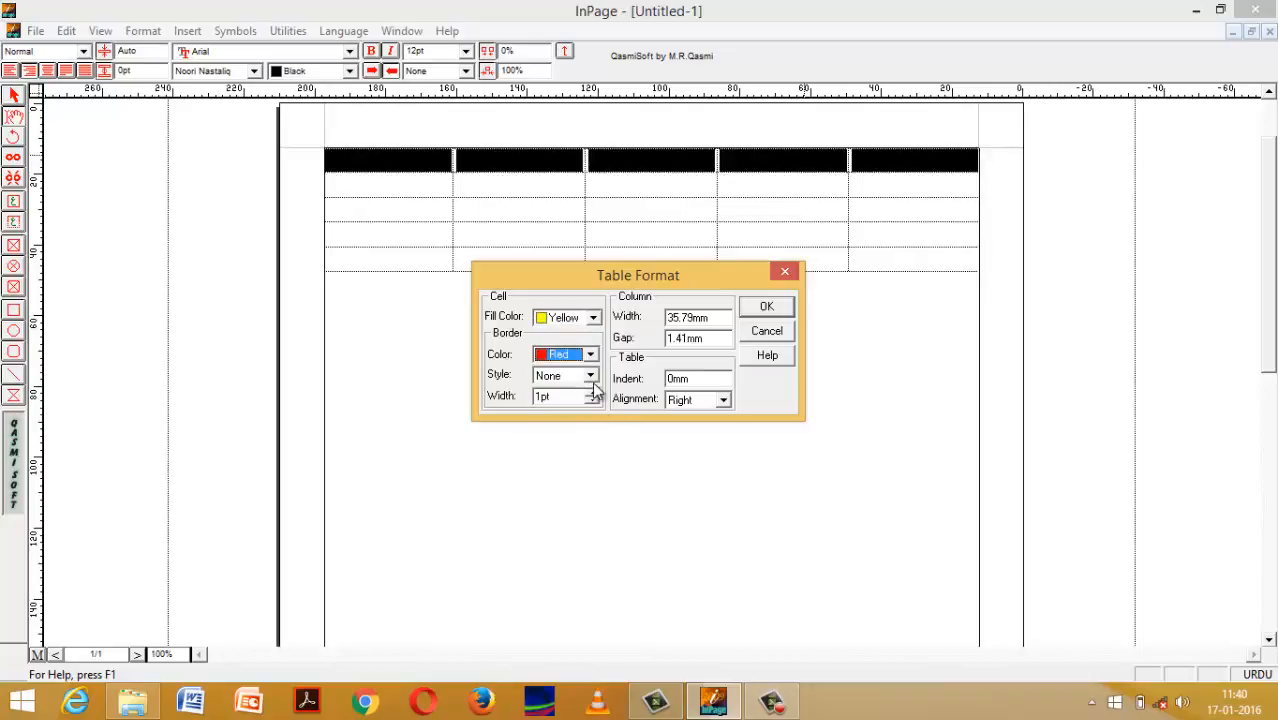
{"action": "left_click", "coordinate": [589, 375]}
{"action": "left_click", "coordinate": [592, 423]}
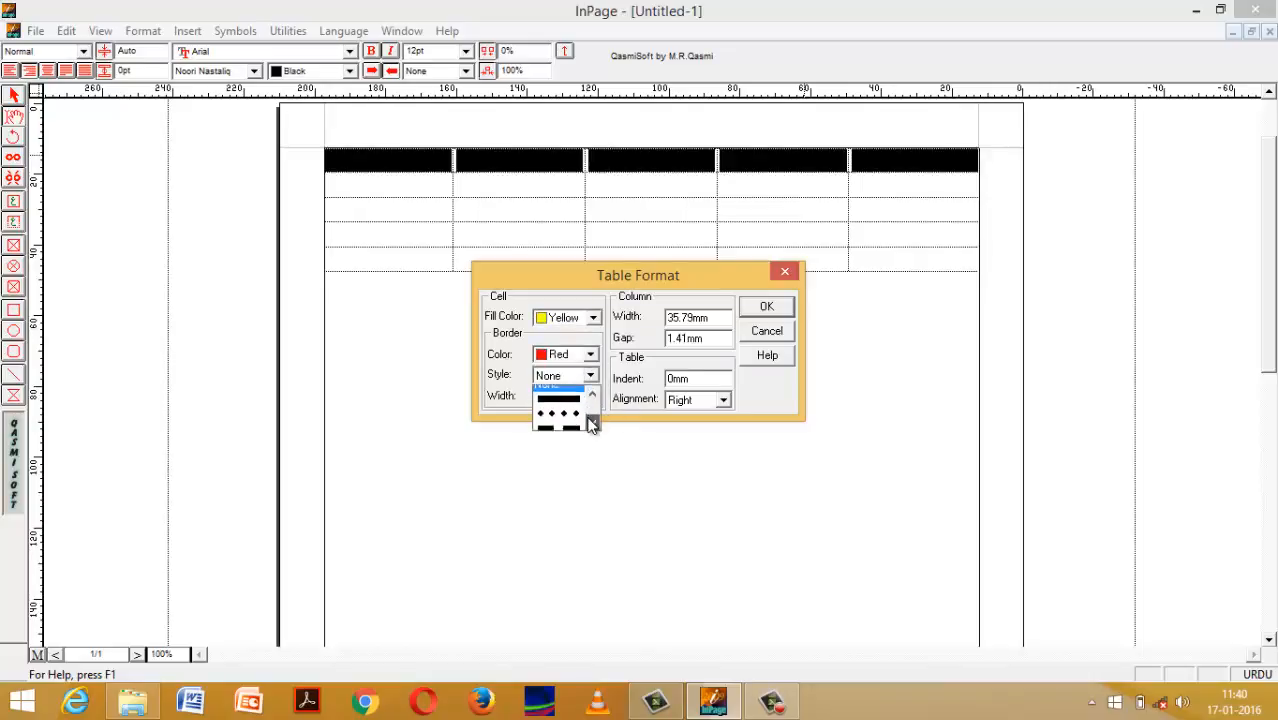
{"action": "left_click", "coordinate": [592, 423]}
{"action": "left_click", "coordinate": [562, 407]}
{"action": "left_click", "coordinate": [543, 397]}
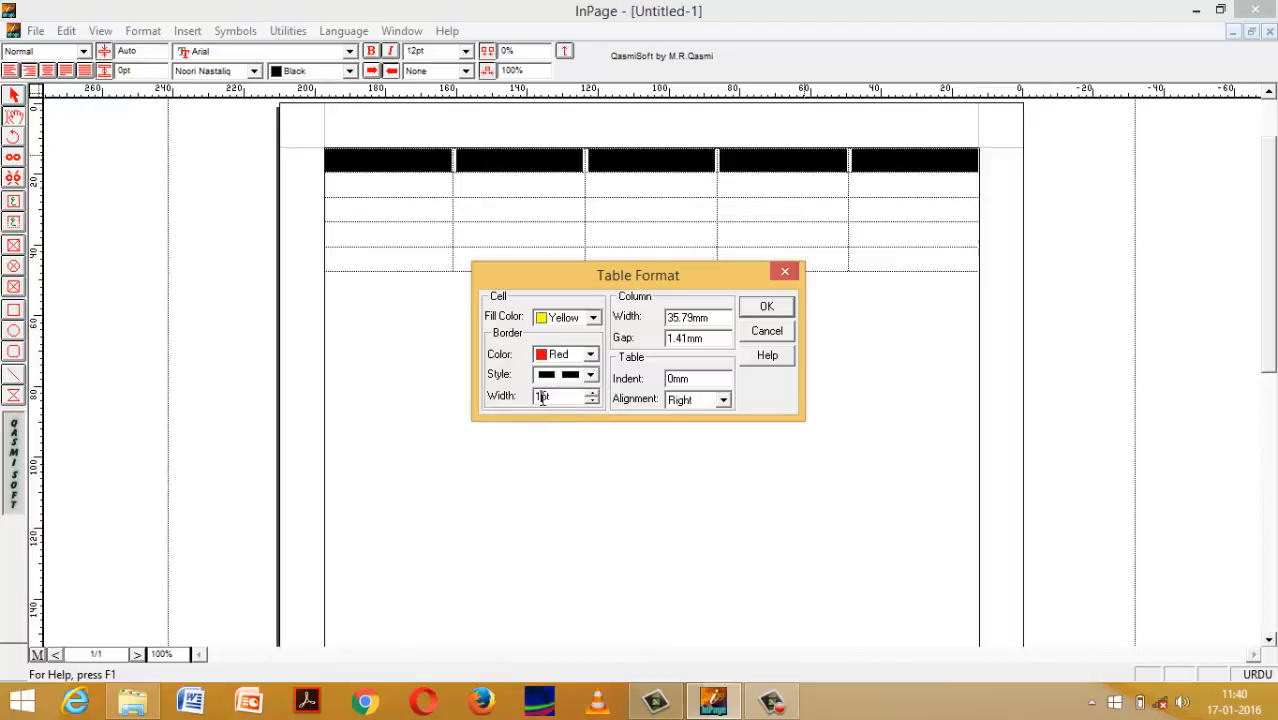
{"action": "key", "text": "BackSpace"}
{"action": "type", "text": "2"}
{"action": "left_click", "coordinate": [765, 310]}
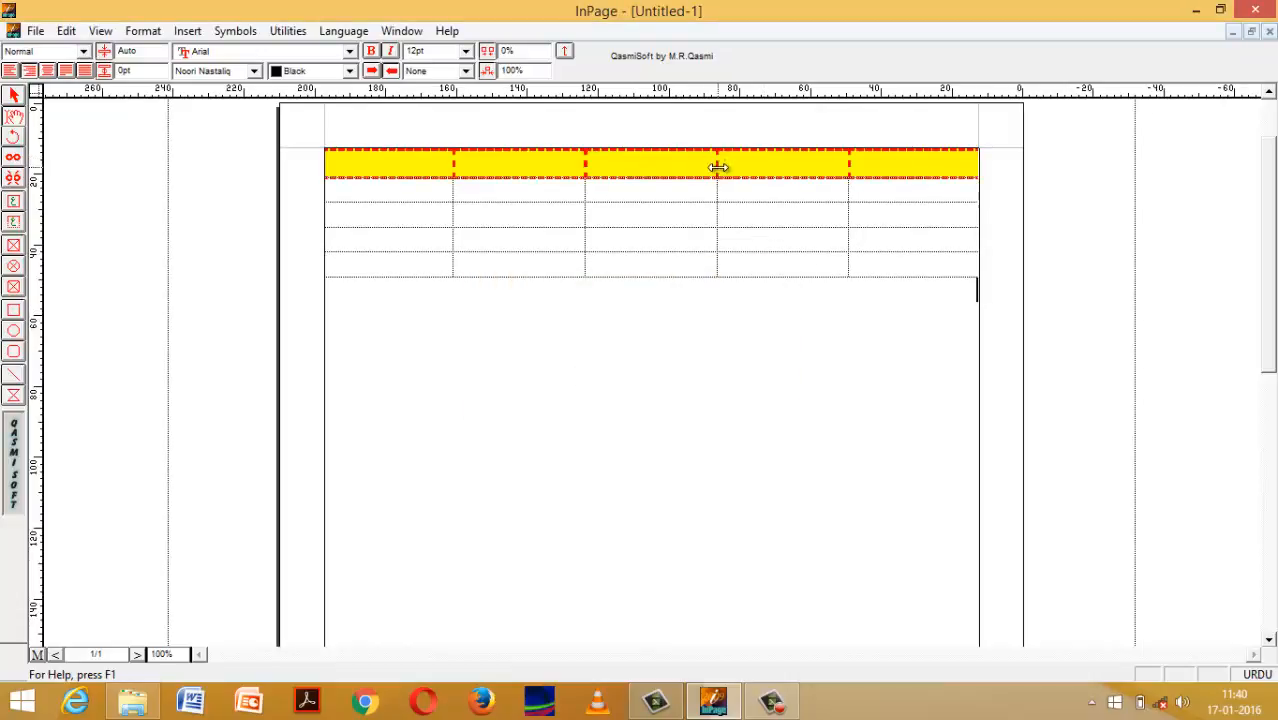
Narrow the table's rightmost column to about 10 mm and shift the other three column dividers to the right.
{"action": "left_click_drag", "start_coordinate": [849, 149], "coordinate": [944, 163]}
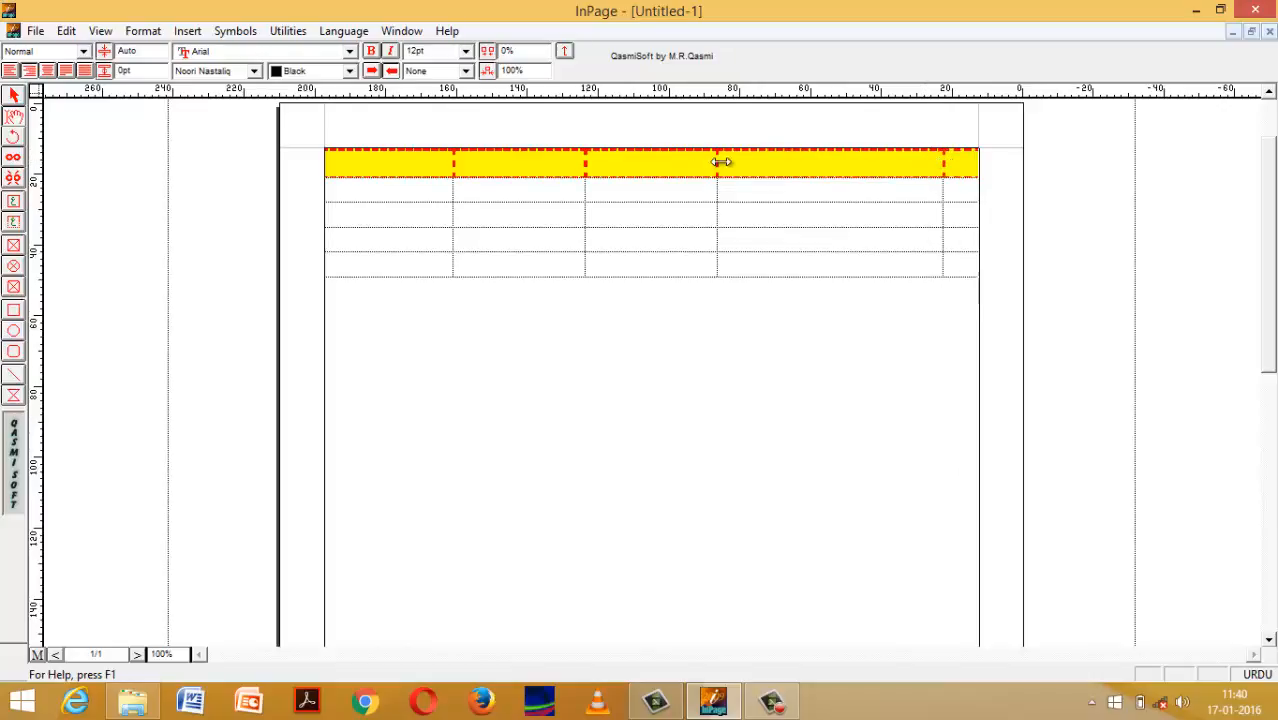
{"action": "left_click_drag", "start_coordinate": [719, 163], "coordinate": [766, 170]}
{"action": "mouse_move", "coordinate": [588, 160]}
{"action": "left_mouse_down"}
{"action": "mouse_move", "coordinate": [682, 165]}
{"action": "mouse_move", "coordinate": [605, 165]}
{"action": "left_mouse_up"}
{"action": "mouse_move", "coordinate": [452, 160]}
{"action": "left_mouse_down"}
{"action": "mouse_move", "coordinate": [482, 157]}
{"action": "mouse_move", "coordinate": [464, 155]}
{"action": "left_mouse_up"}
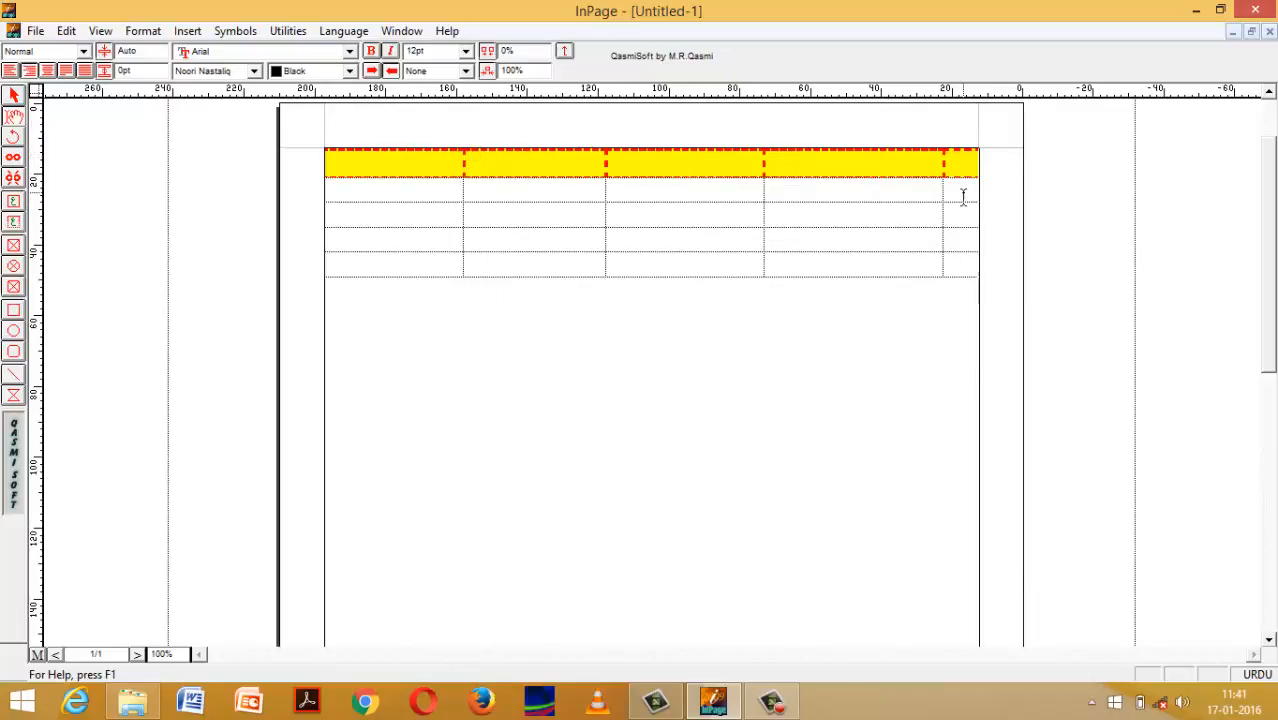
Select the four rows below the yellow header and choose Green as their border colour in the table format.
{"action": "key", "text": "ctrl+a"}
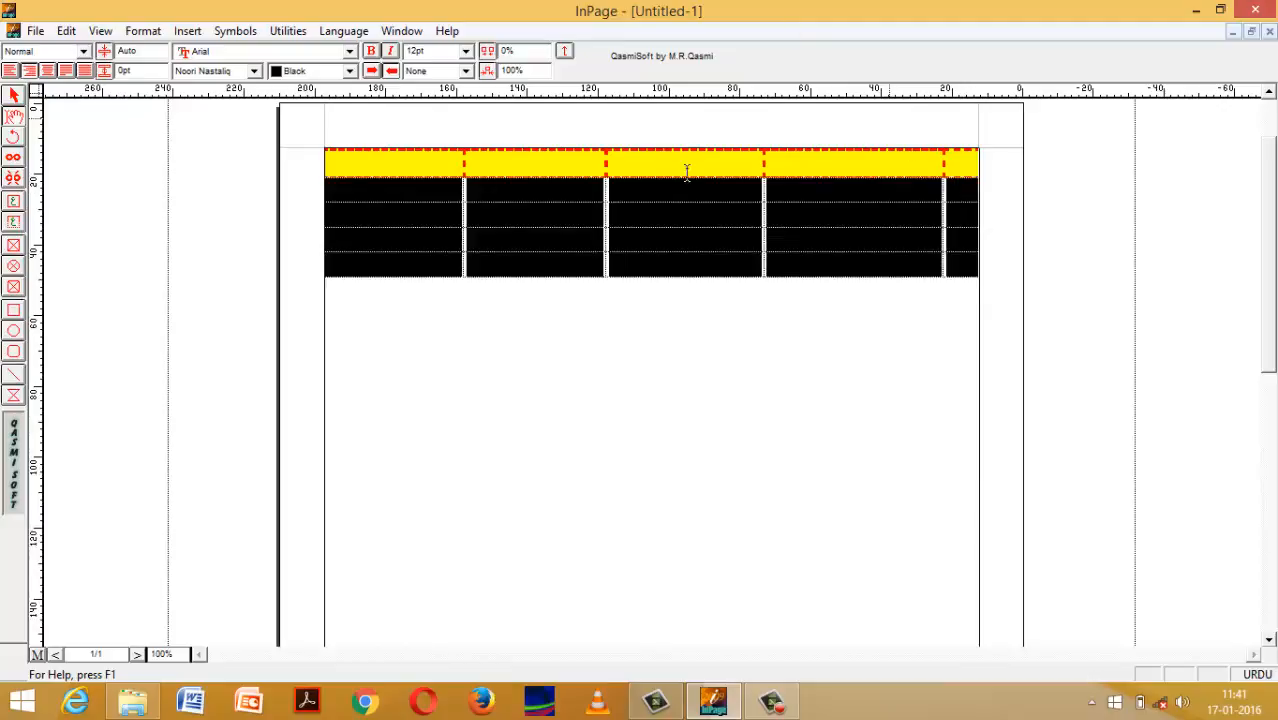
{"action": "right_click", "coordinate": [676, 205]}
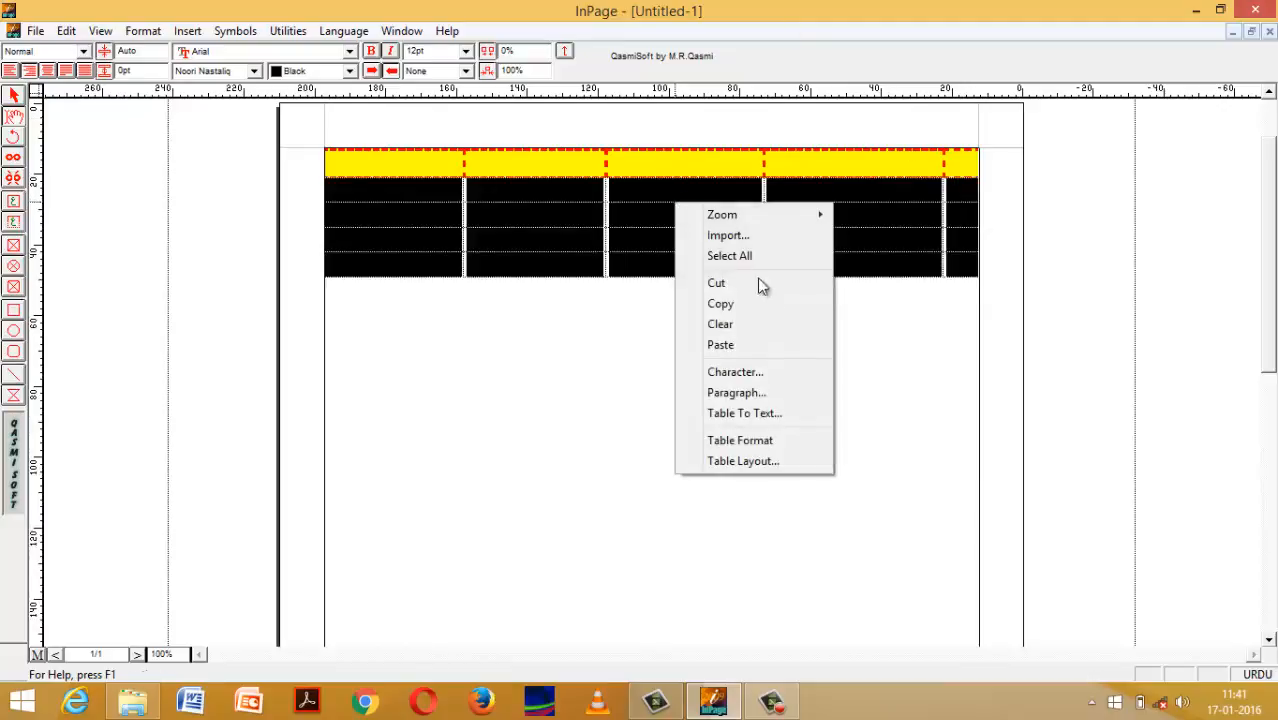
{"action": "left_click", "coordinate": [745, 441]}
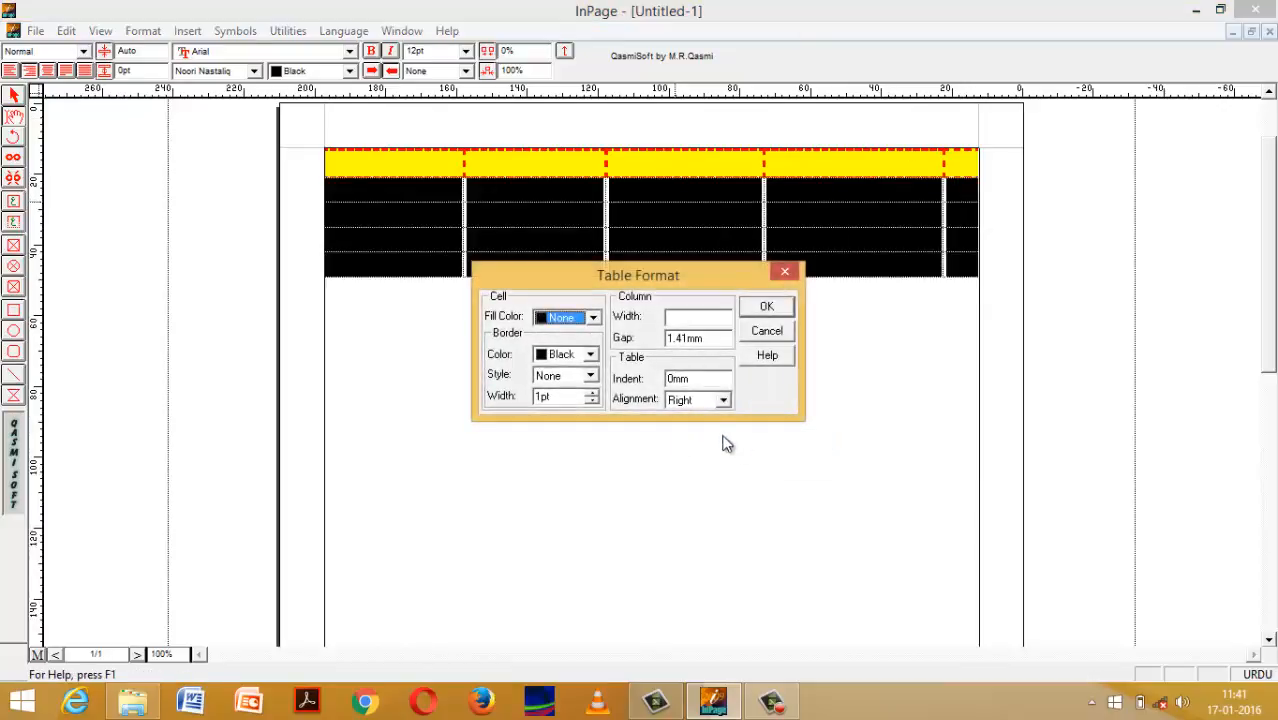
{"action": "left_click", "coordinate": [594, 318]}
{"action": "left_click", "coordinate": [594, 318]}
{"action": "left_click", "coordinate": [590, 354]}
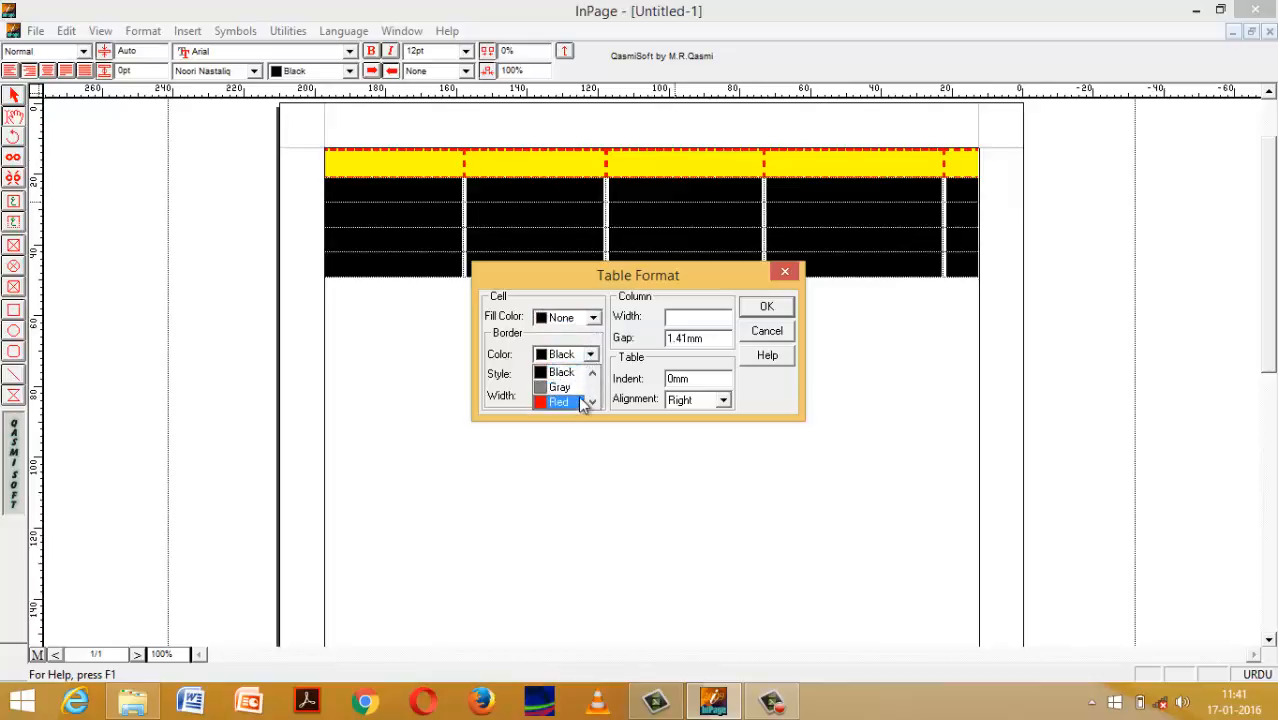
{"action": "left_click", "coordinate": [593, 358]}
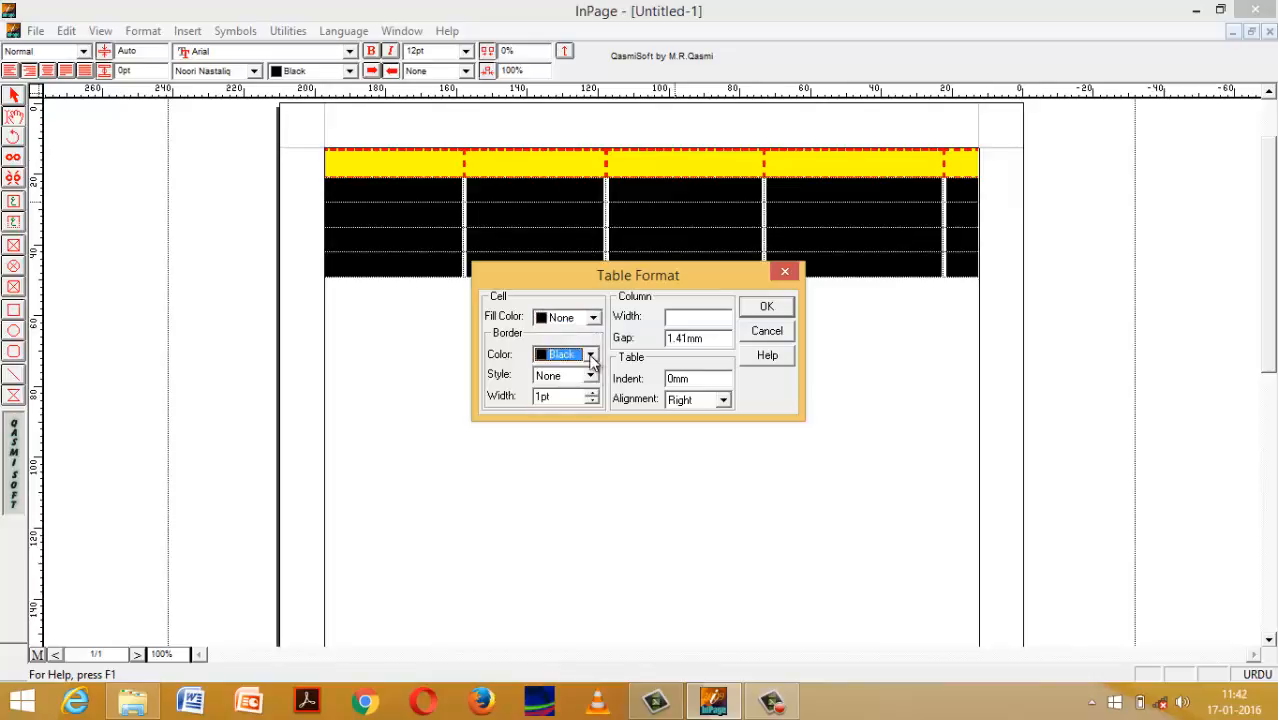
{"action": "left_click", "coordinate": [591, 358]}
{"action": "left_click", "coordinate": [597, 399]}
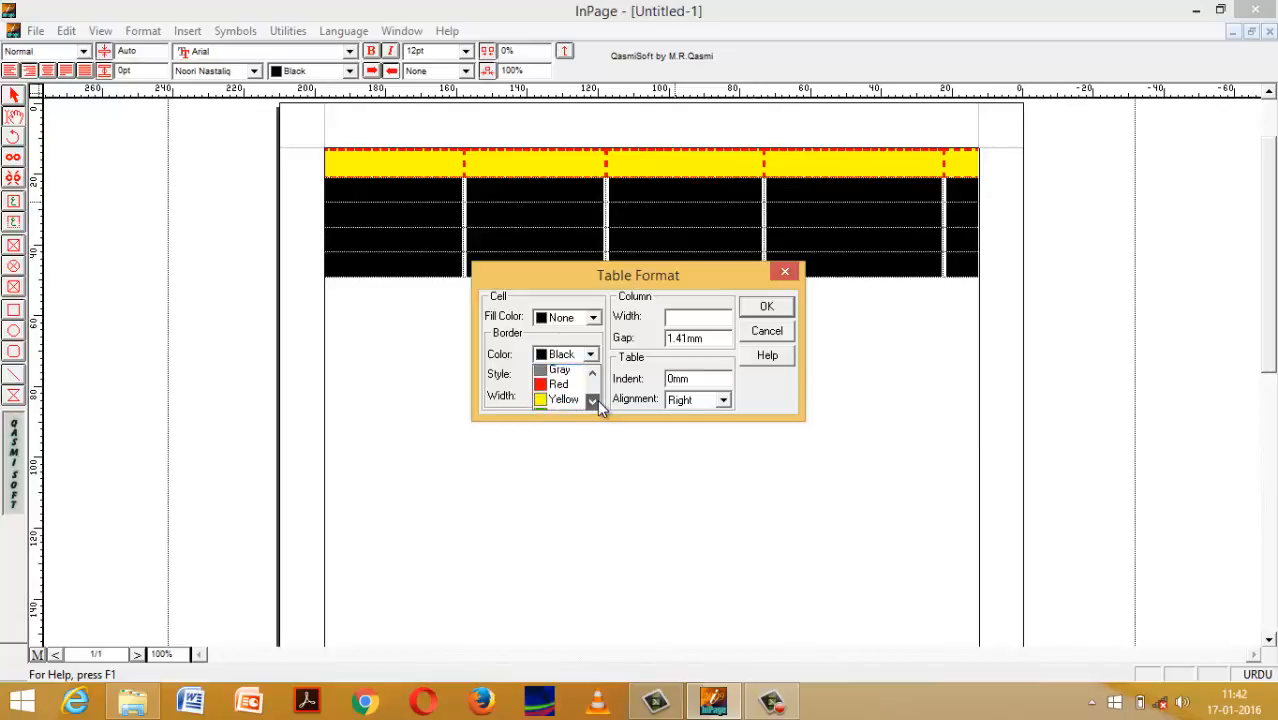
{"action": "double_click", "coordinate": [592, 400]}
{"action": "left_click", "coordinate": [560, 385]}
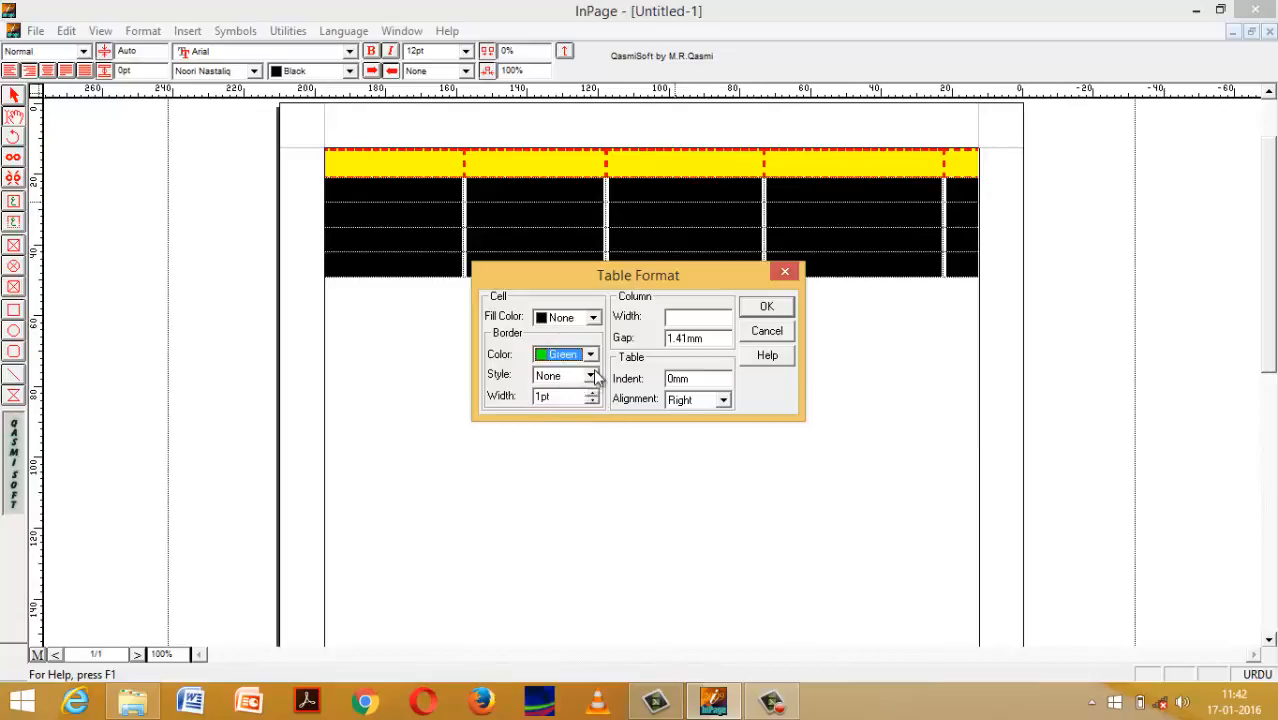
Set the four body rows' border to the dashed style with a 3 pt width and apply the format.
{"action": "left_click", "coordinate": [592, 375]}
{"action": "double_click", "coordinate": [592, 422]}
{"action": "left_click", "coordinate": [592, 422]}
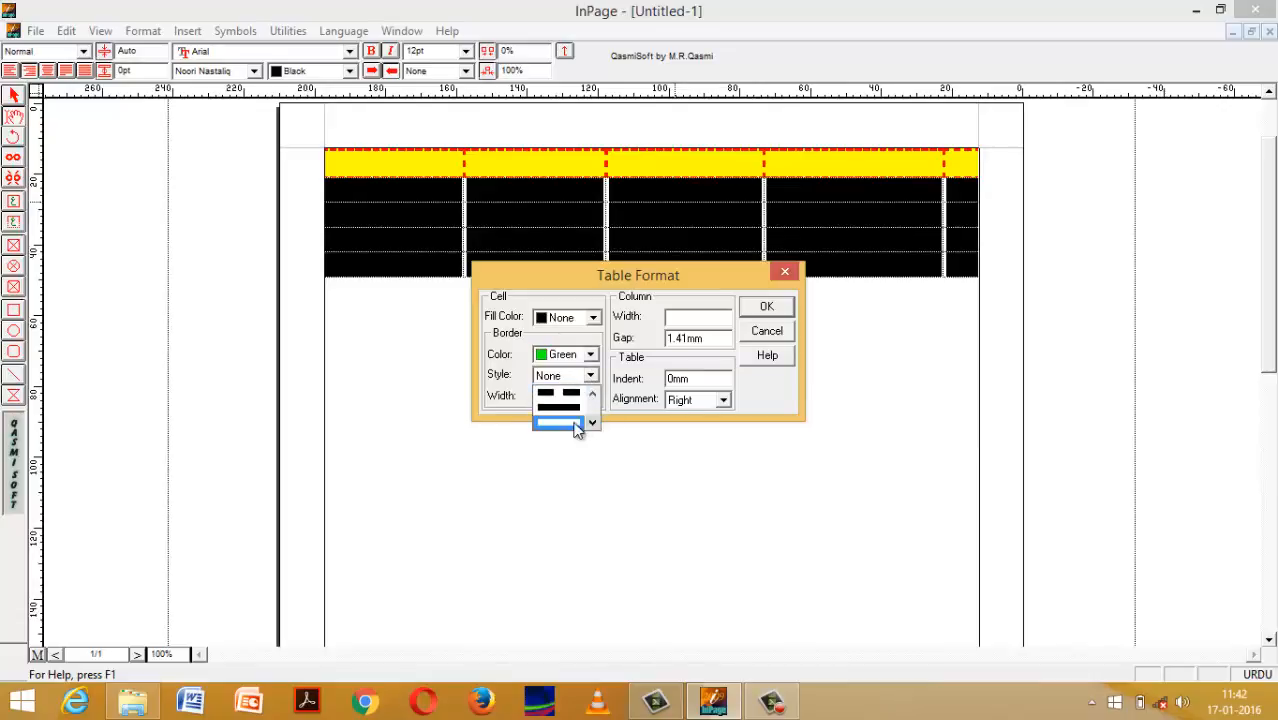
{"action": "left_click", "coordinate": [558, 393]}
{"action": "left_click", "coordinate": [591, 394]}
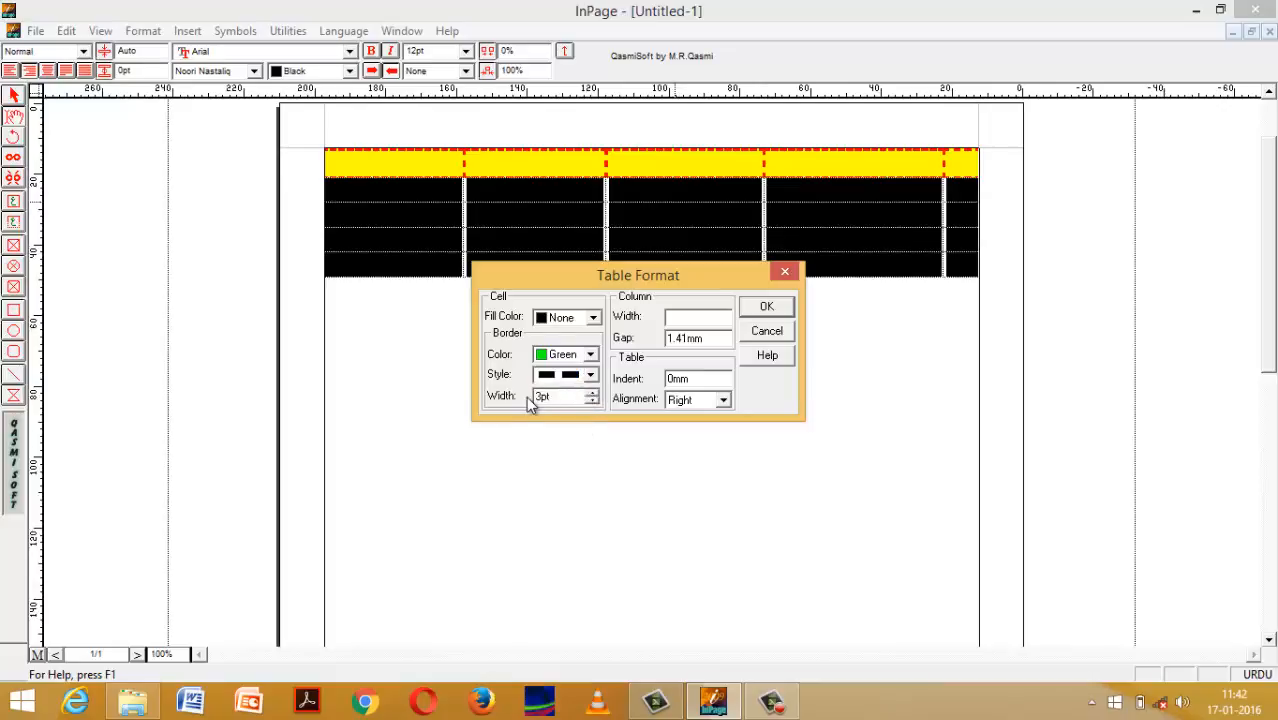
{"action": "left_click", "coordinate": [762, 307]}
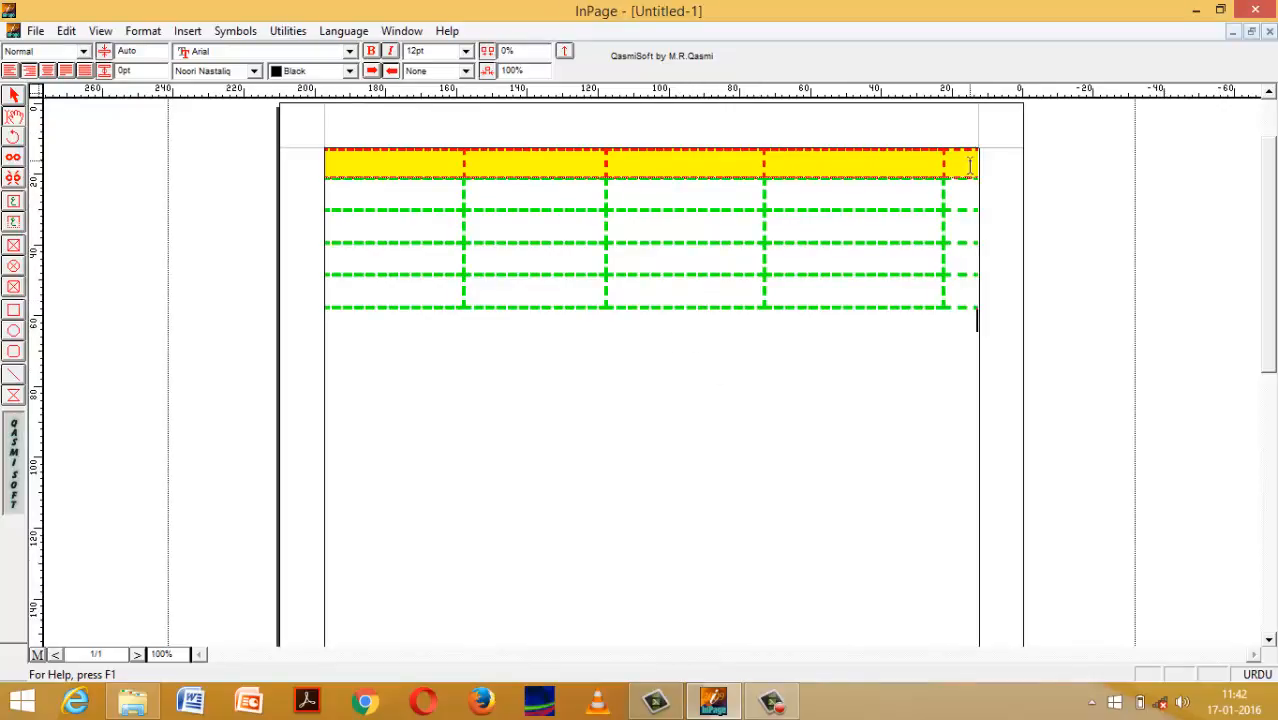
Give the four rows below the yellow header a solid black border 1 pt wide and apply the format.
{"action": "left_click_drag", "start_coordinate": [968, 195], "coordinate": [396, 298]}
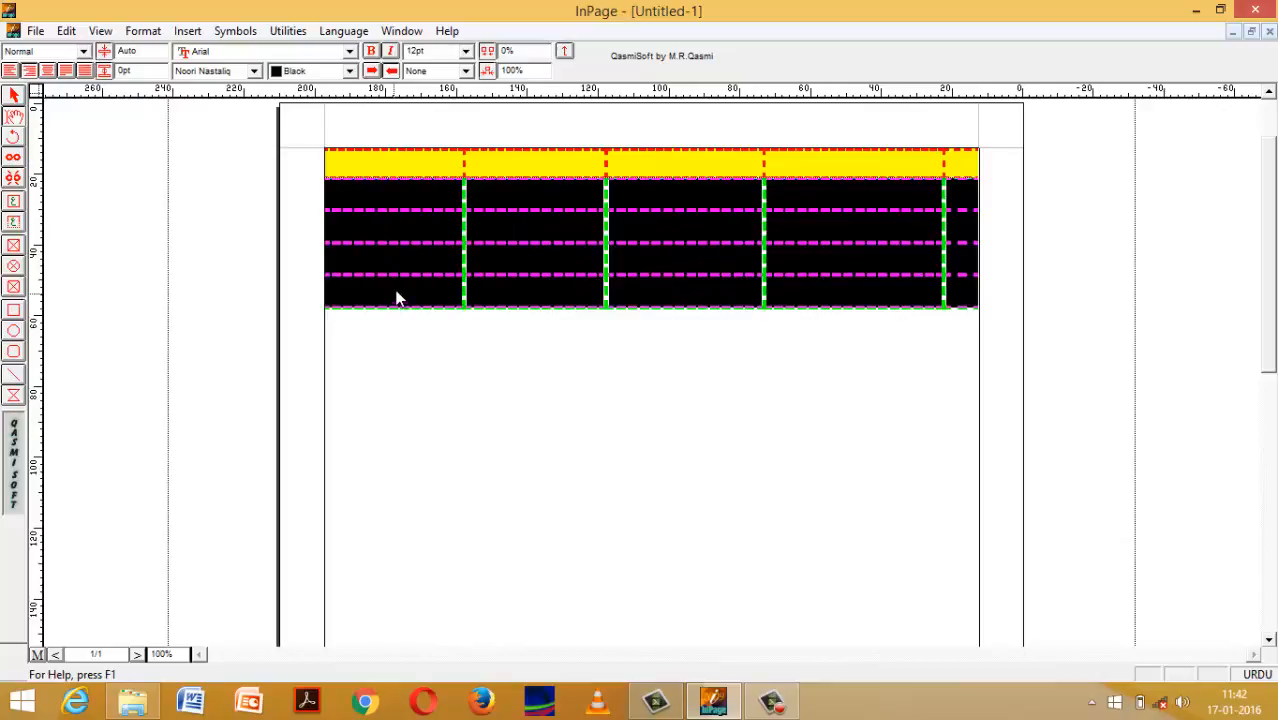
{"action": "right_click", "coordinate": [396, 298]}
{"action": "left_click", "coordinate": [475, 528]}
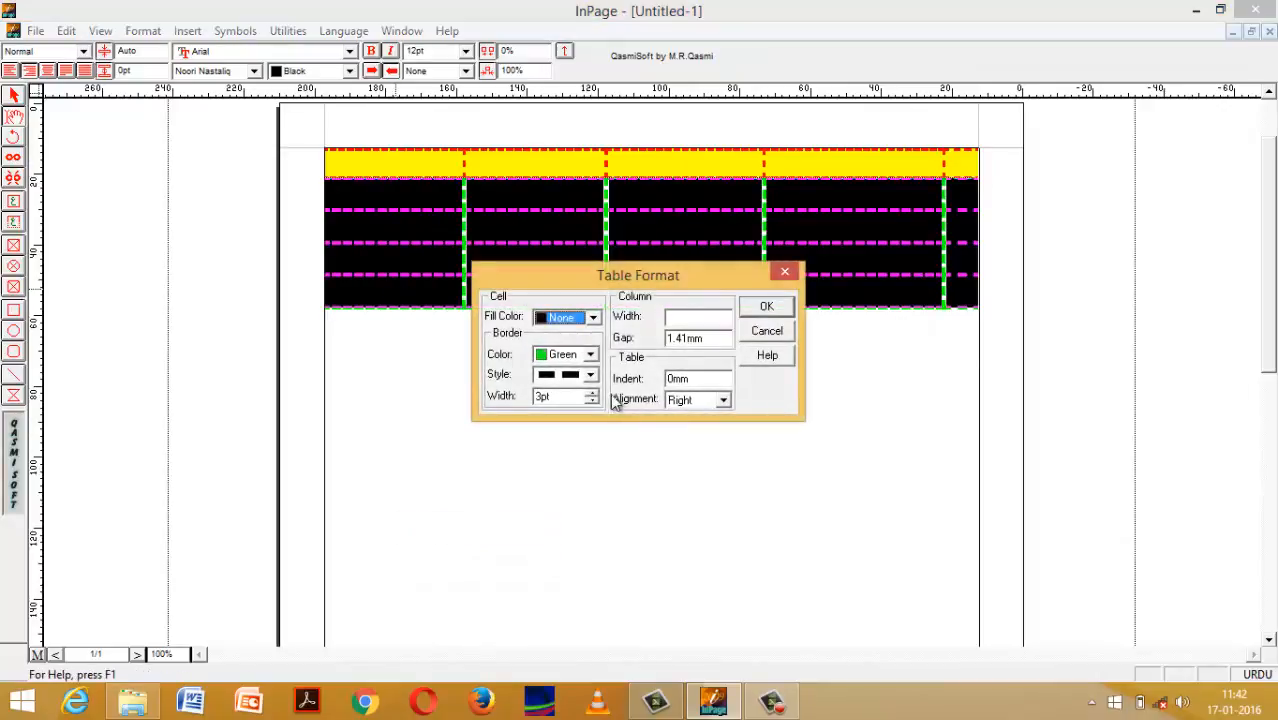
{"action": "left_click", "coordinate": [590, 375]}
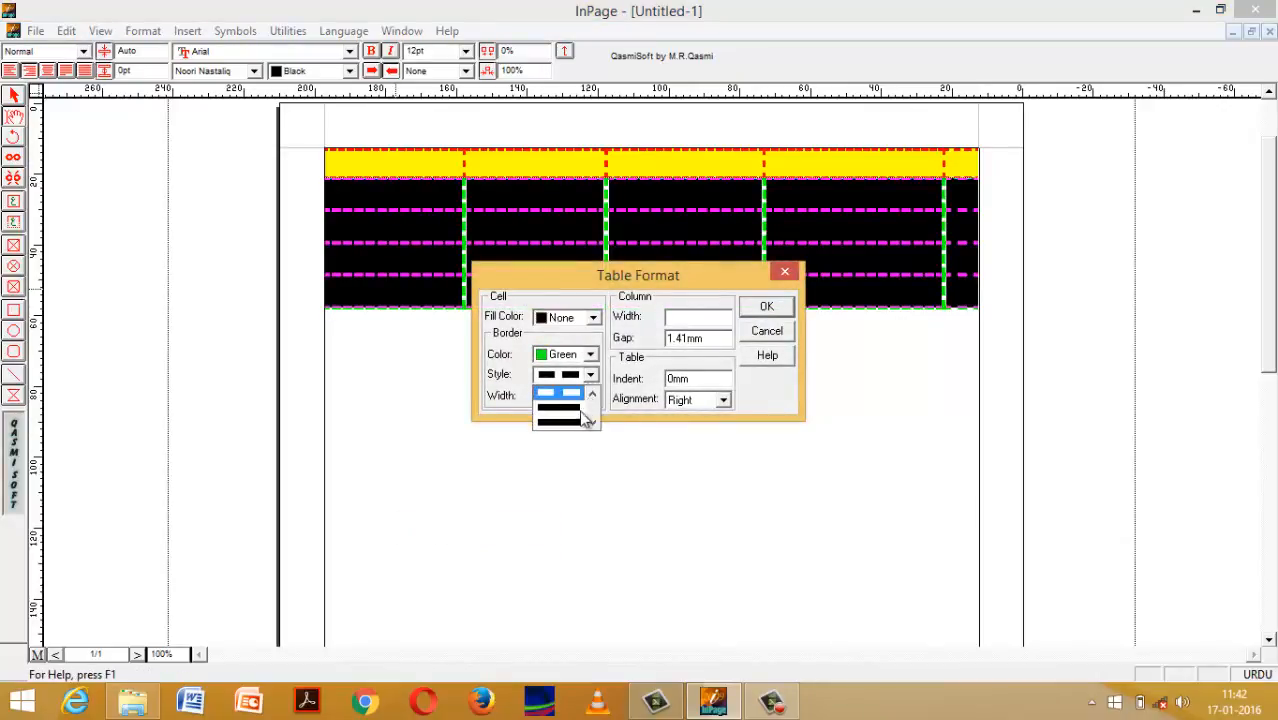
{"action": "left_click", "coordinate": [586, 418]}
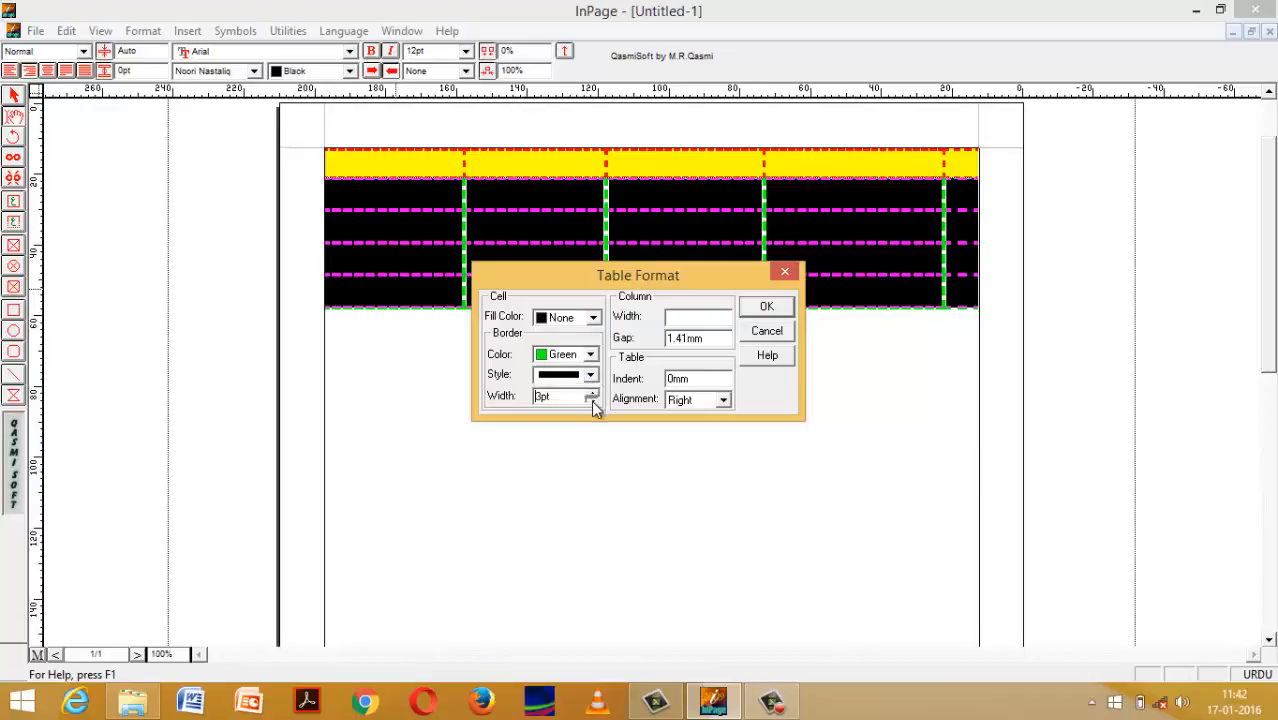
{"action": "left_click", "coordinate": [590, 354]}
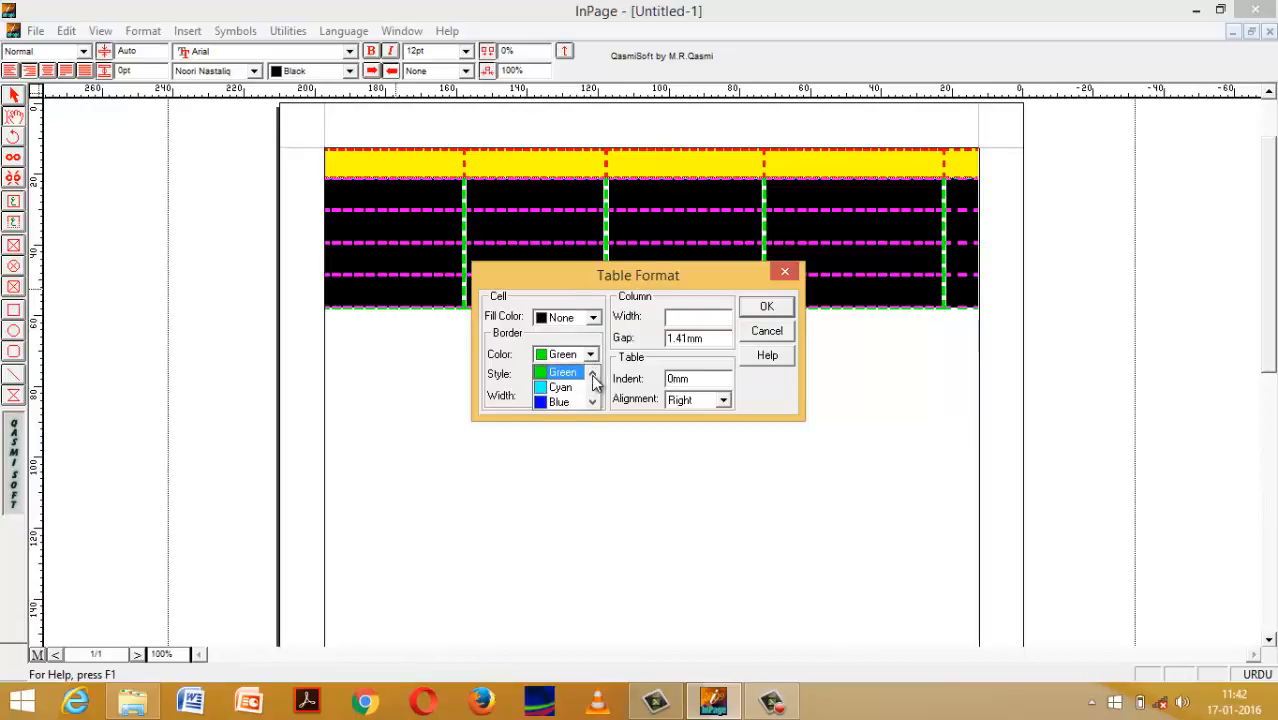
{"action": "left_click", "coordinate": [592, 371]}
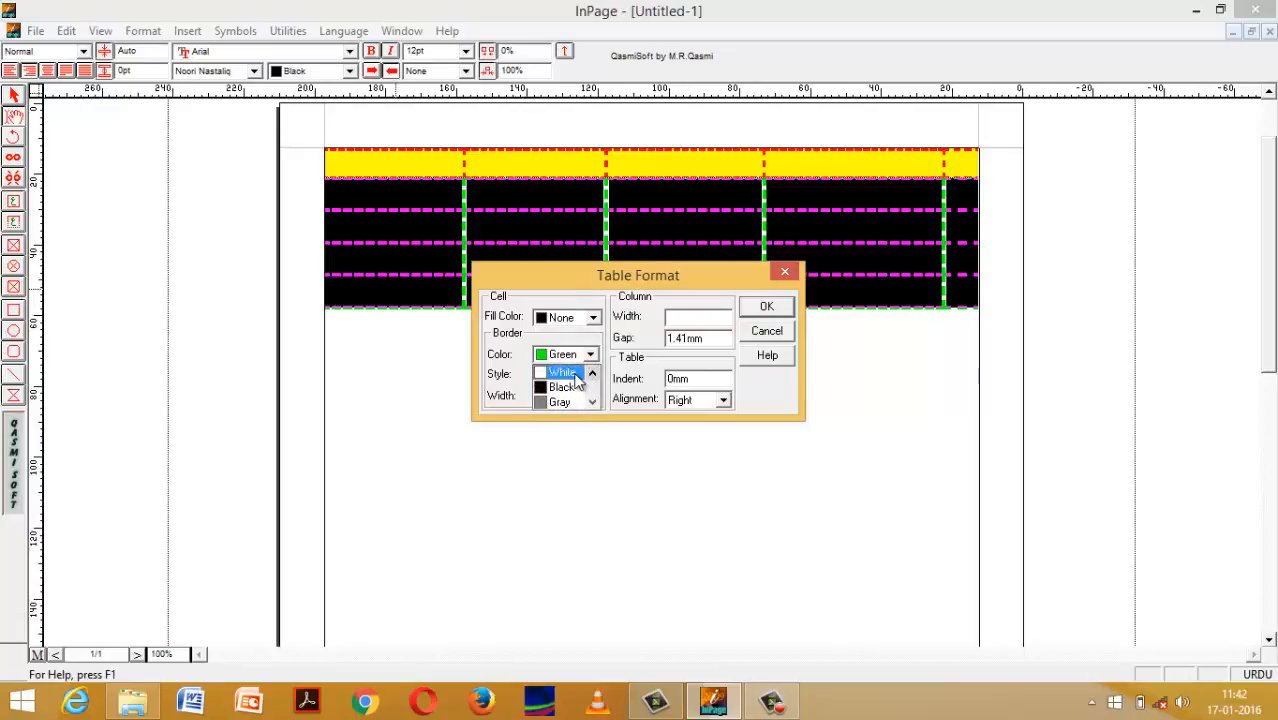
{"action": "left_click", "coordinate": [575, 387]}
{"action": "left_click", "coordinate": [768, 307]}
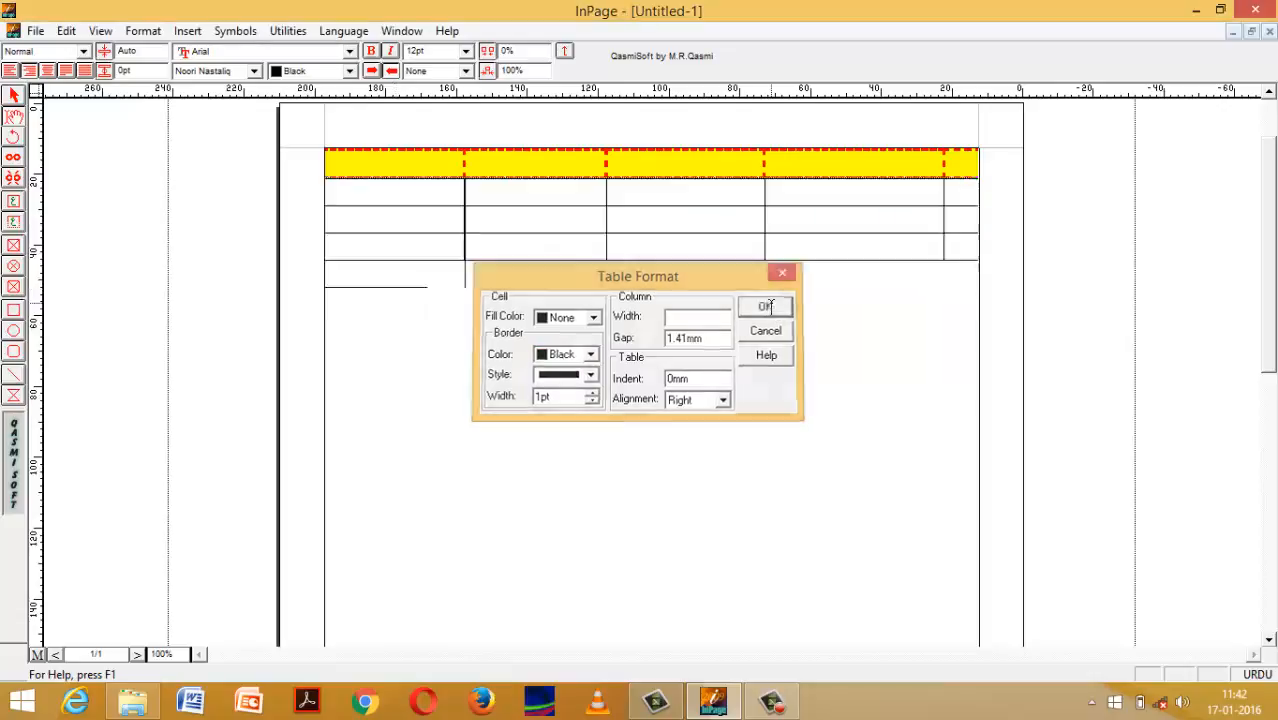
Select the yellow header row and set its cell fill colour to None in the table format.
{"action": "left_click", "coordinate": [976, 158]}
{"action": "left_click_drag", "start_coordinate": [852, 161], "coordinate": [394, 145]}
{"action": "right_click", "coordinate": [411, 170]}
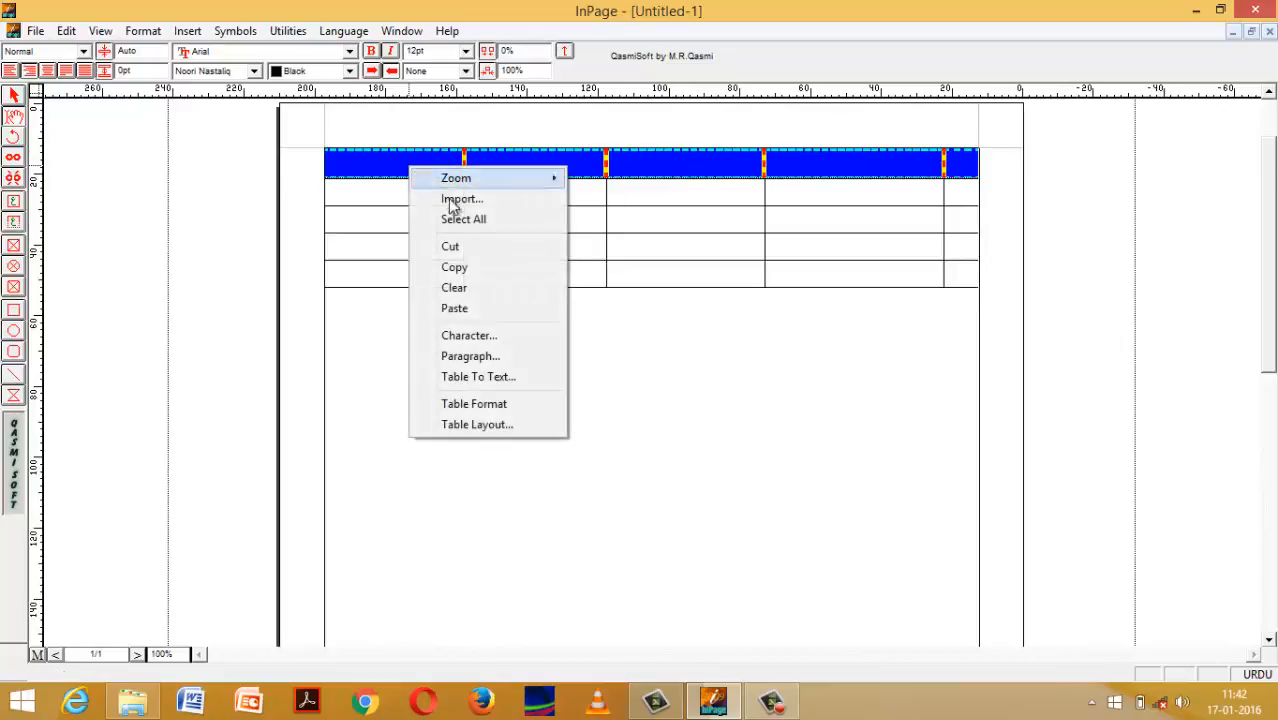
{"action": "left_click", "coordinate": [468, 403]}
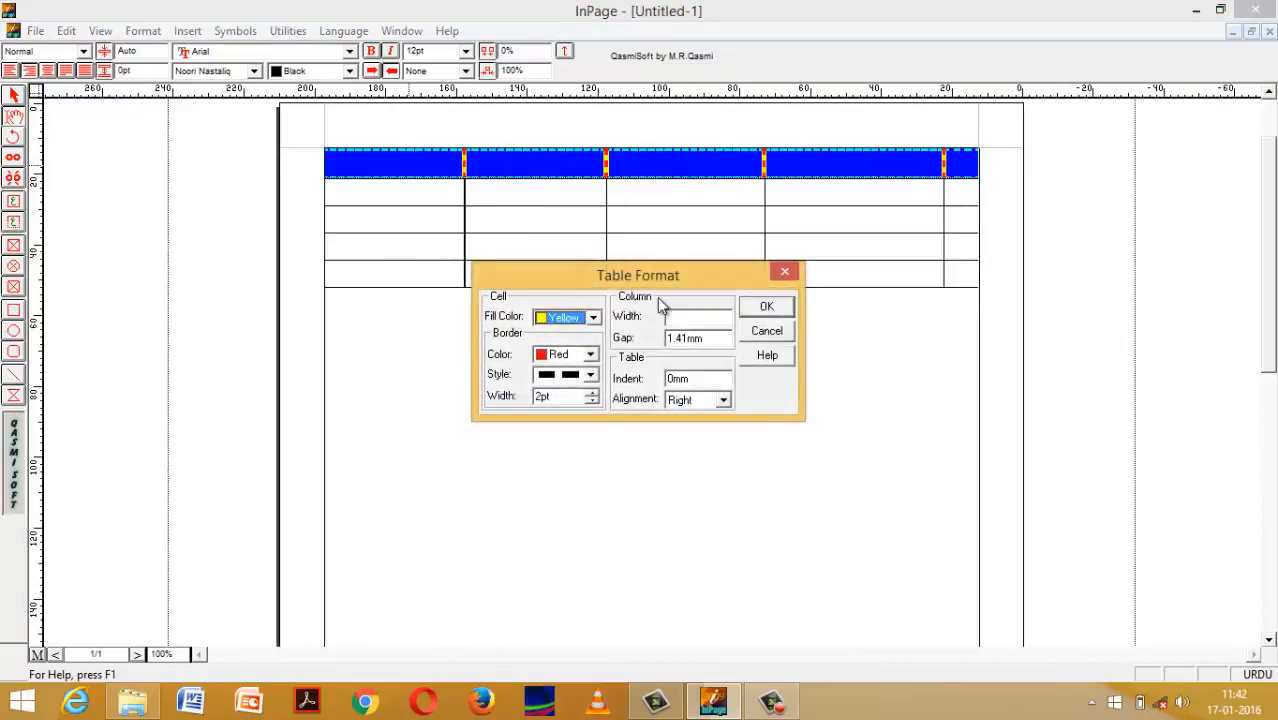
{"action": "left_click", "coordinate": [594, 318]}
{"action": "left_click", "coordinate": [596, 335]}
{"action": "left_click", "coordinate": [596, 335]}
{"action": "left_click", "coordinate": [596, 335]}
{"action": "left_click", "coordinate": [596, 335]}
{"action": "left_click", "coordinate": [596, 335]}
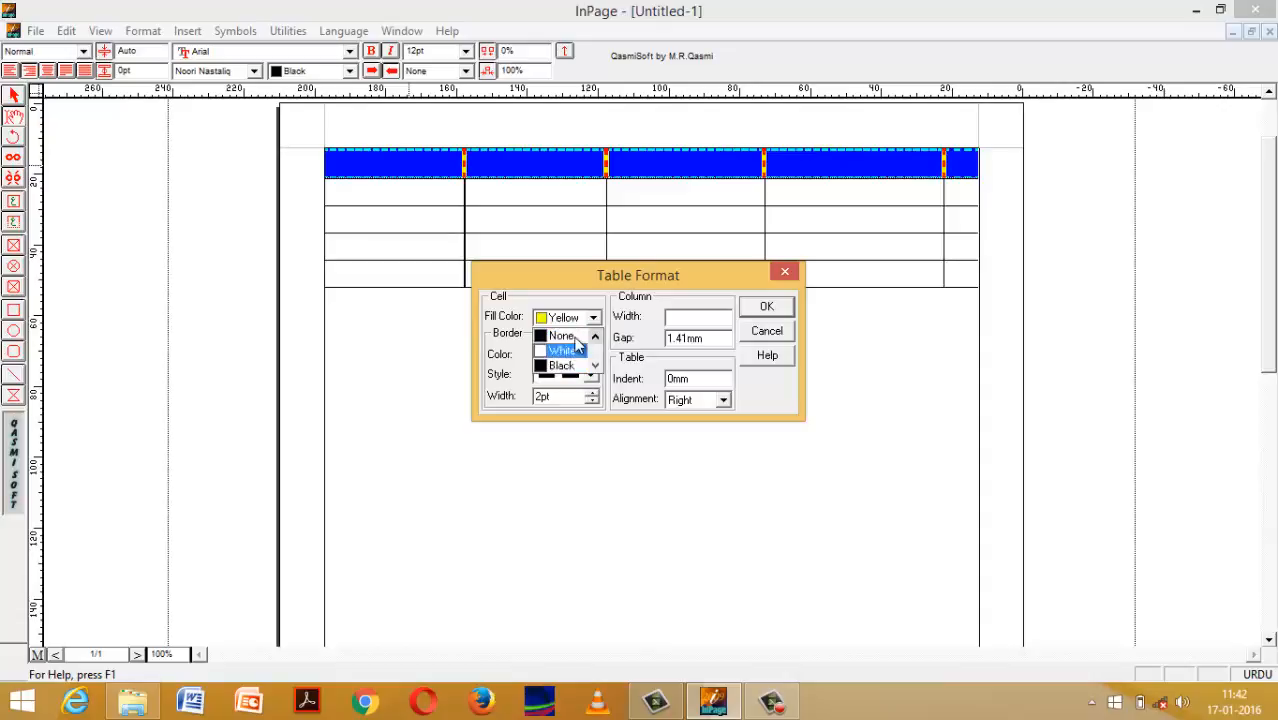
{"action": "left_click", "coordinate": [560, 336]}
Set the header row's border colour to Black and apply the format.
{"action": "left_click", "coordinate": [591, 355]}
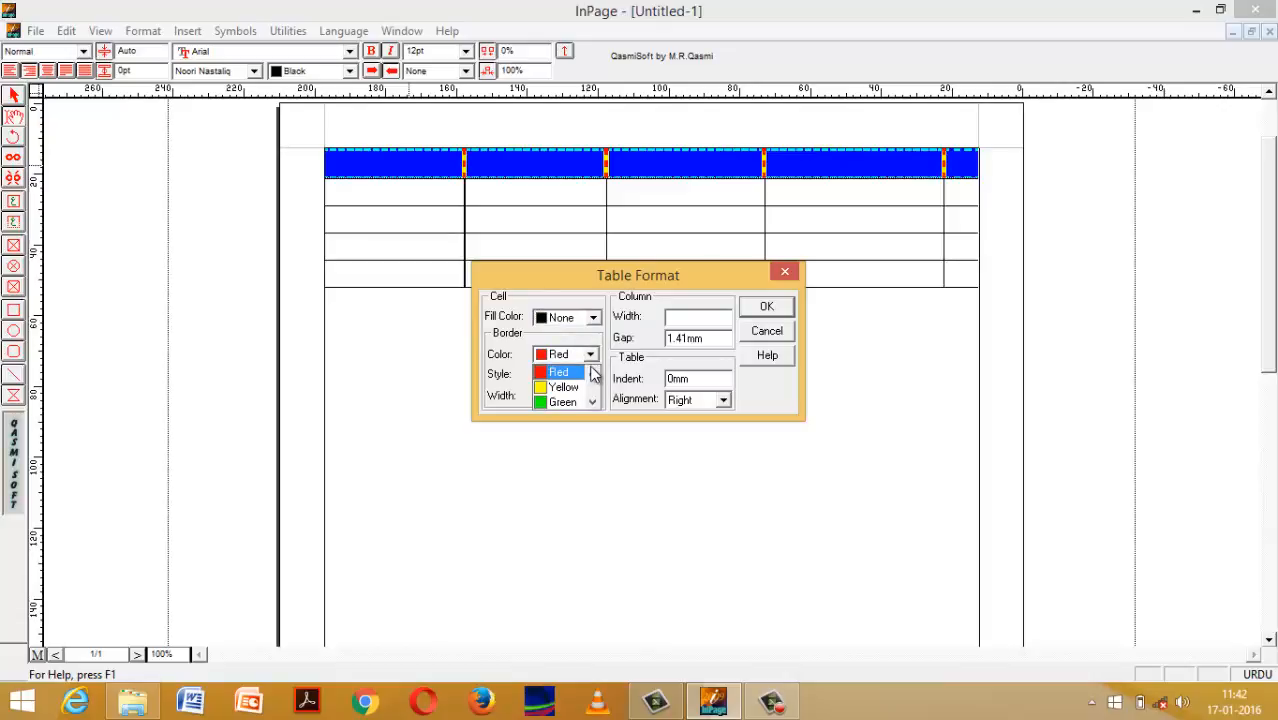
{"action": "left_click", "coordinate": [592, 370]}
{"action": "left_click", "coordinate": [592, 370]}
{"action": "left_click", "coordinate": [592, 370]}
{"action": "left_click", "coordinate": [561, 386]}
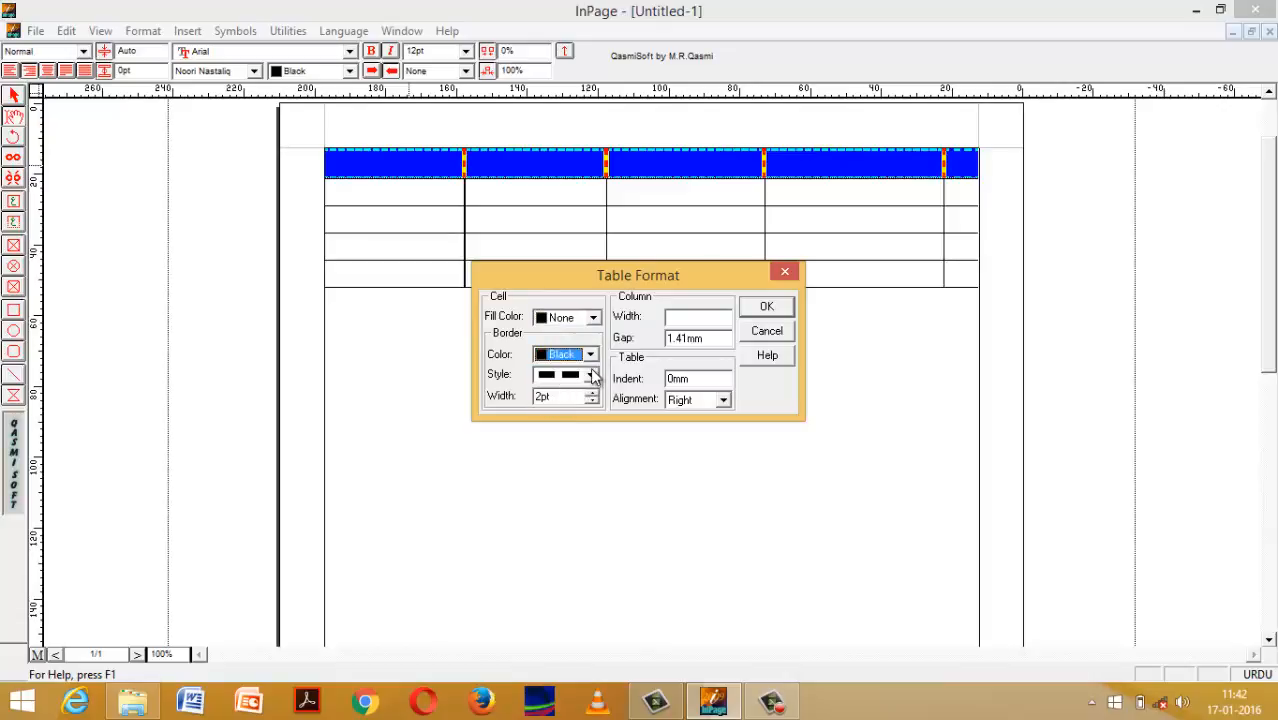
{"action": "left_click", "coordinate": [591, 375]}
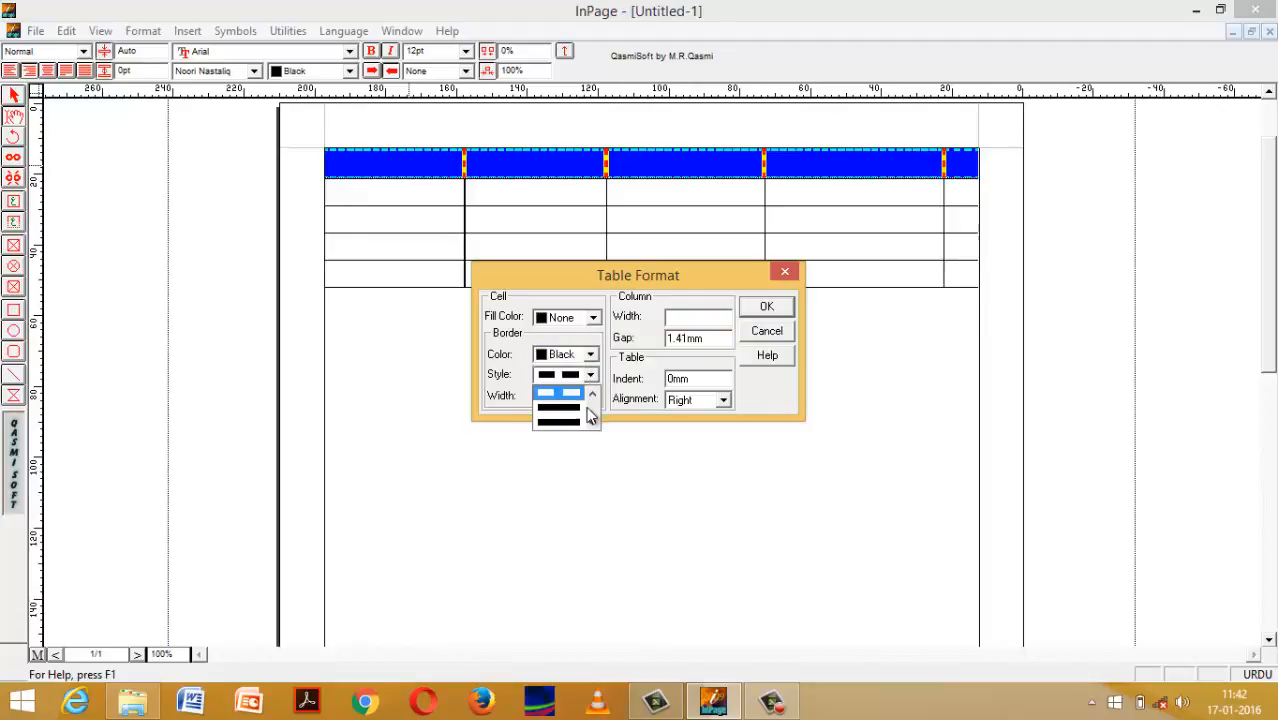
{"action": "left_click", "coordinate": [766, 306]}
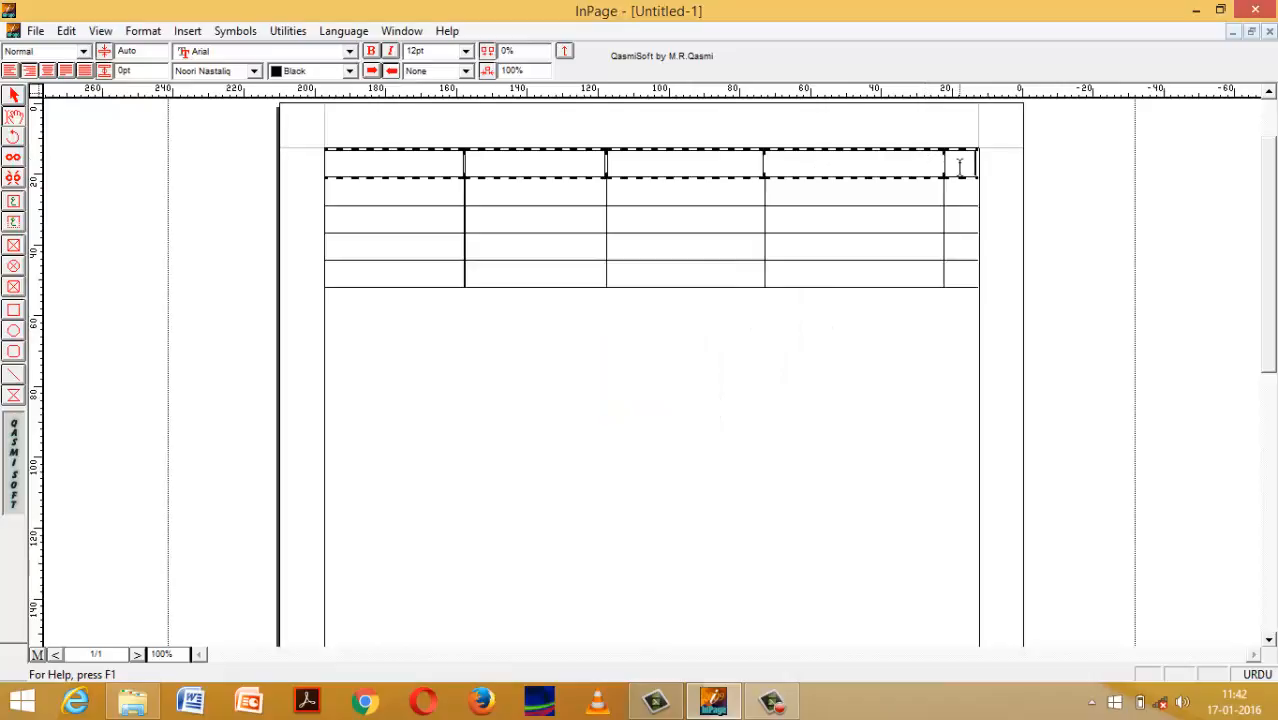
{"action": "left_click_drag", "start_coordinate": [915, 165], "coordinate": [422, 174]}
{"action": "right_click", "coordinate": [418, 172]}
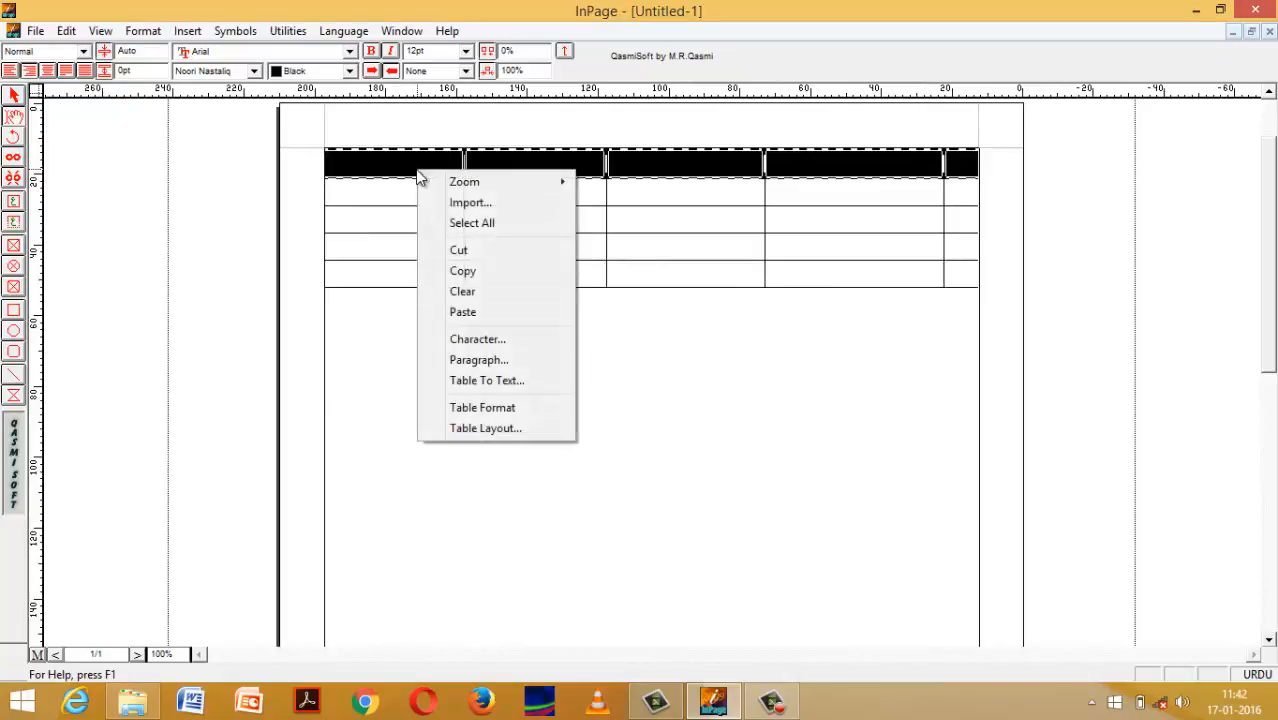
{"action": "left_click", "coordinate": [386, 205]}
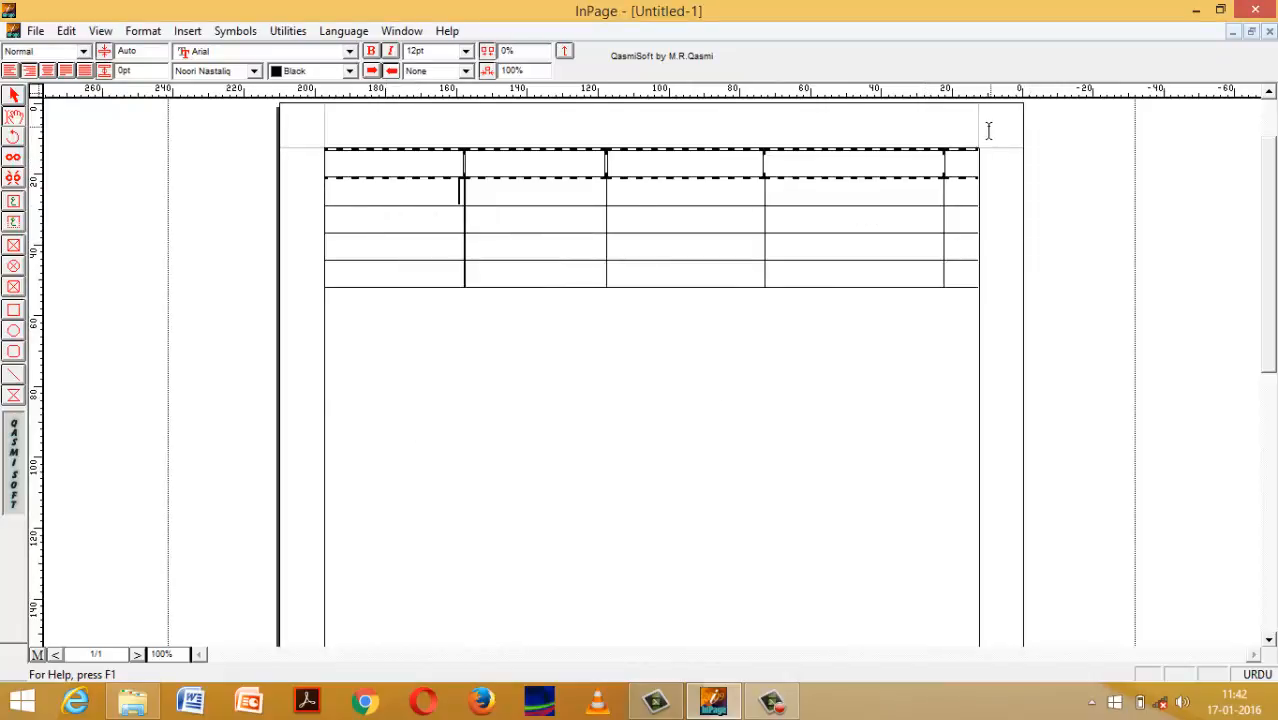